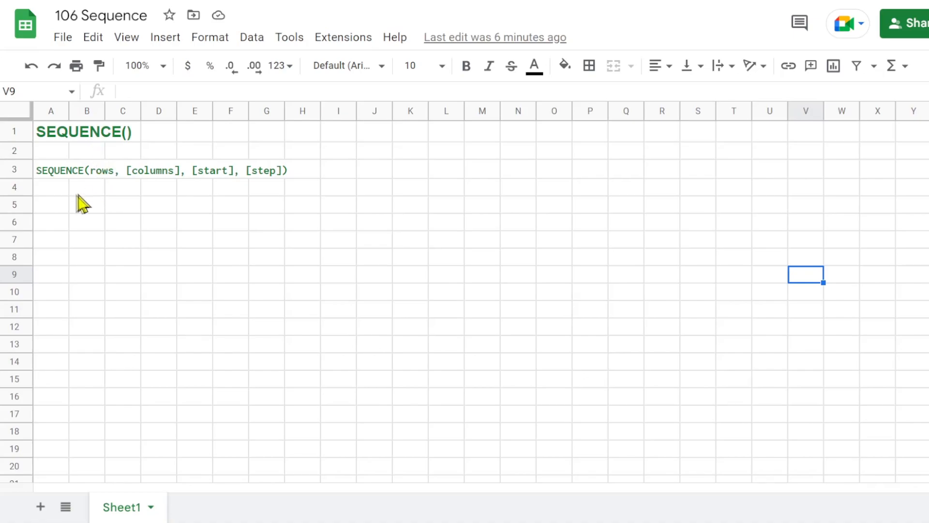
Enter the formula =SEQUENCE(15,1,1,1) in cell A5 to generate 15 rows in one column, starting at 1 with a step of 1.
left_click(56, 208)
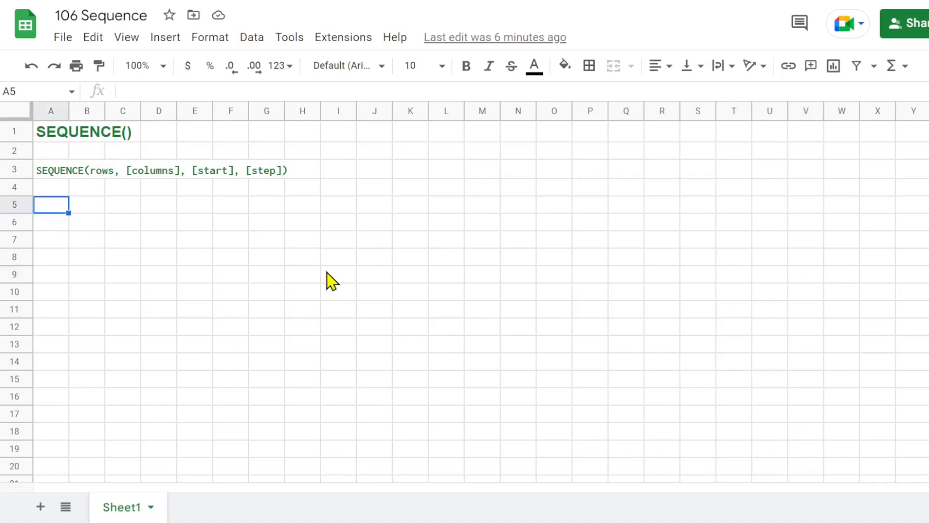
type("=")
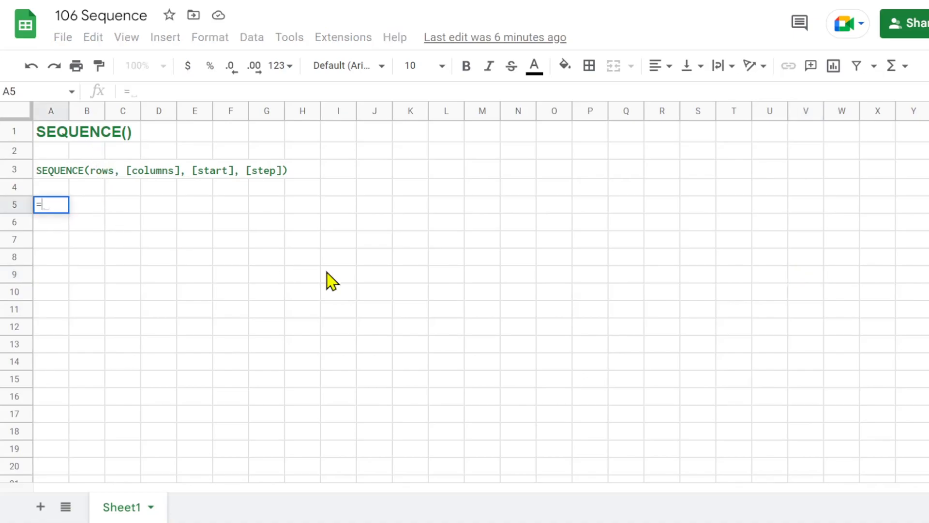
type("seq")
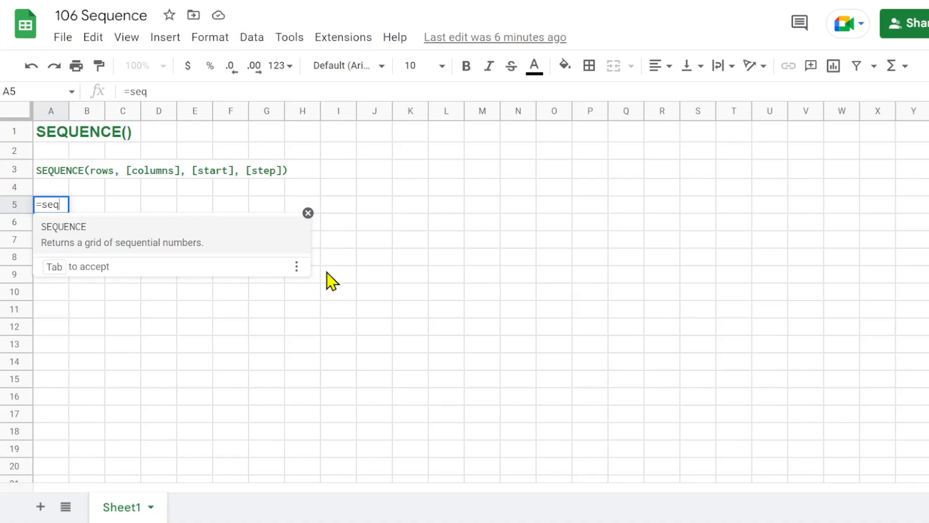
left_click(73, 229)
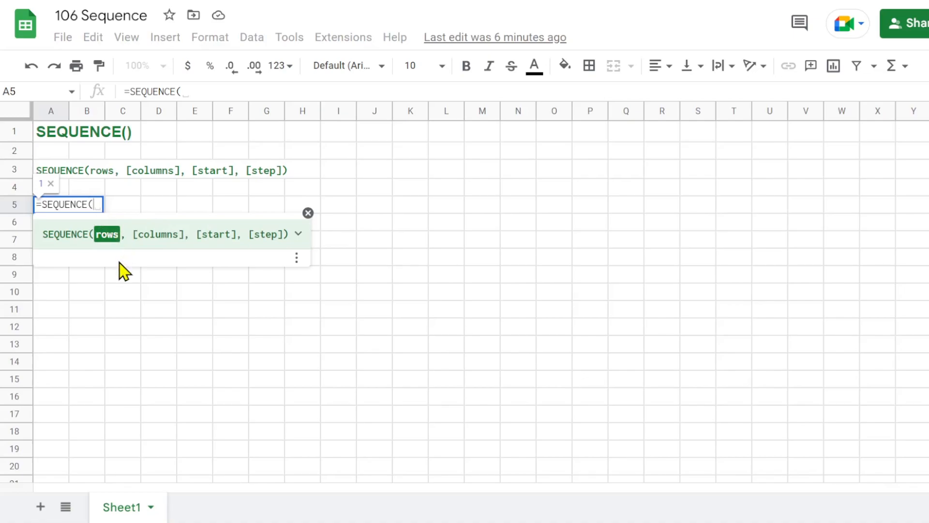
type("15")
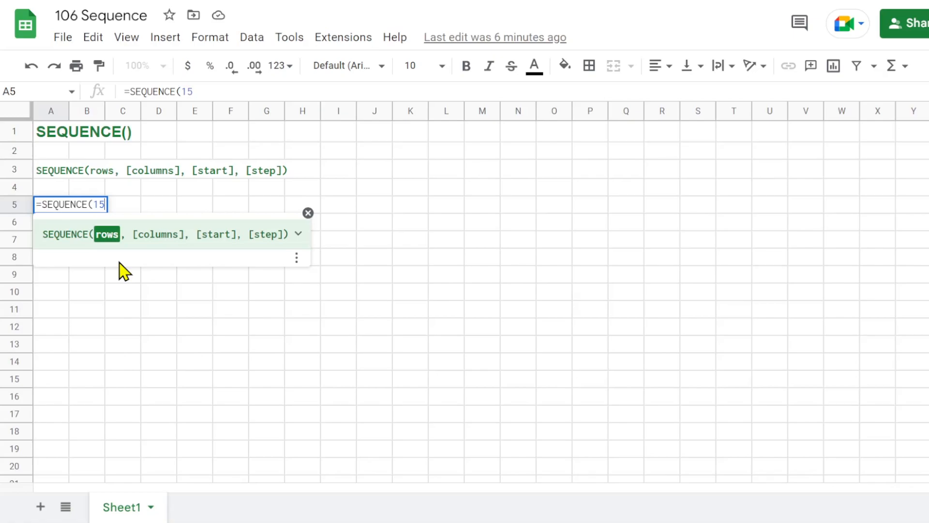
type(",")
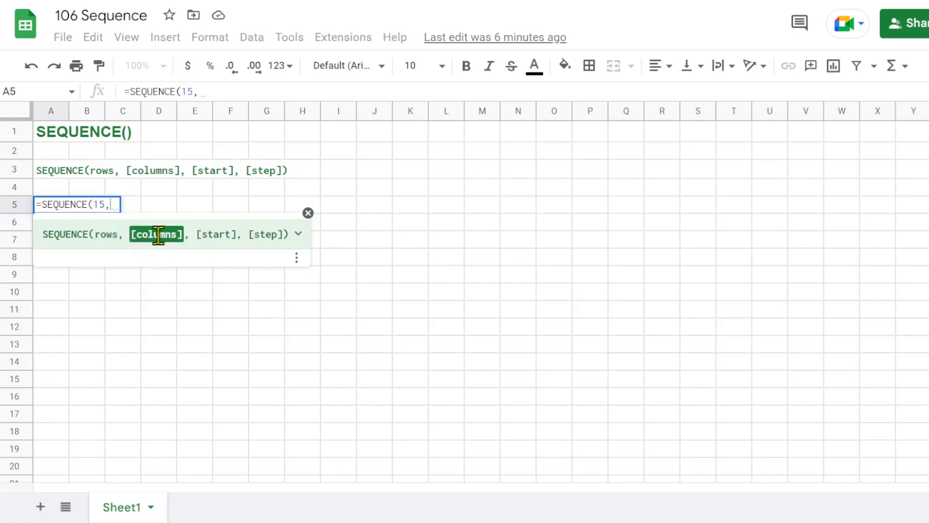
type("1")
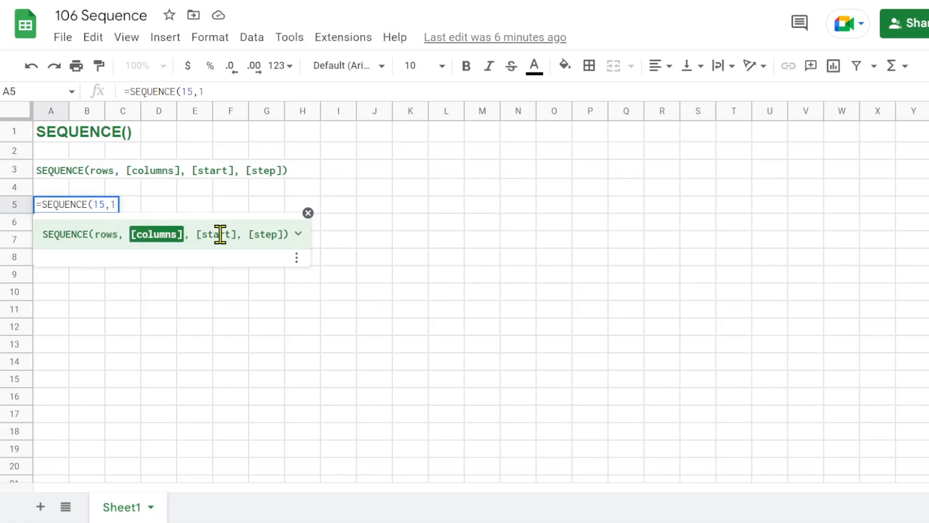
type(",")
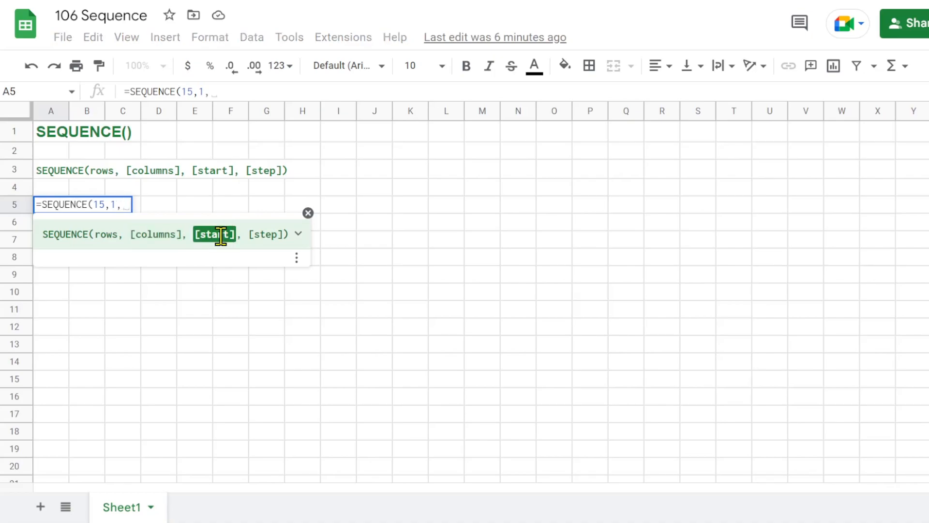
type("1")
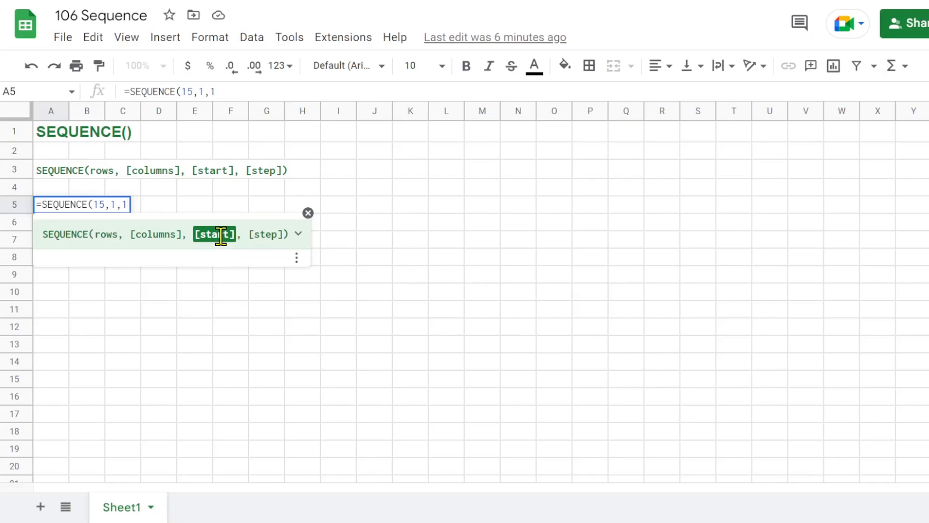
type(",")
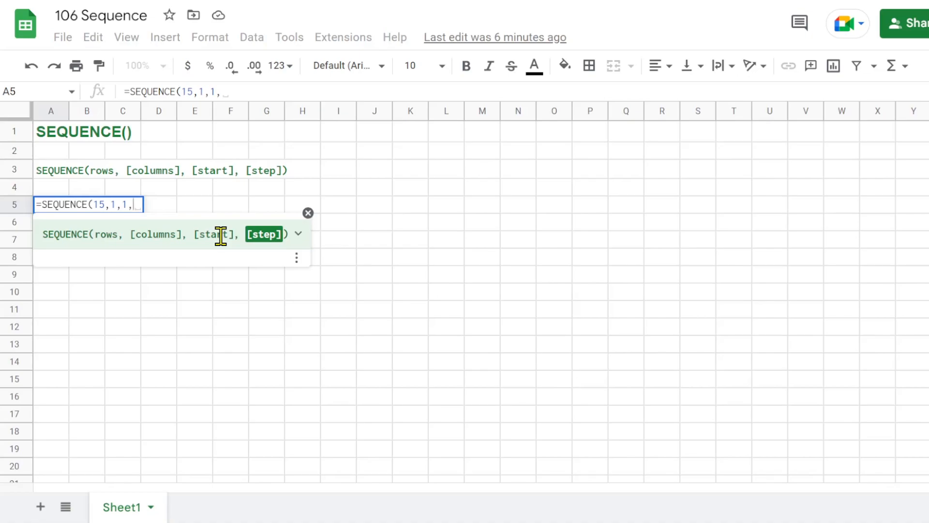
type("1)")
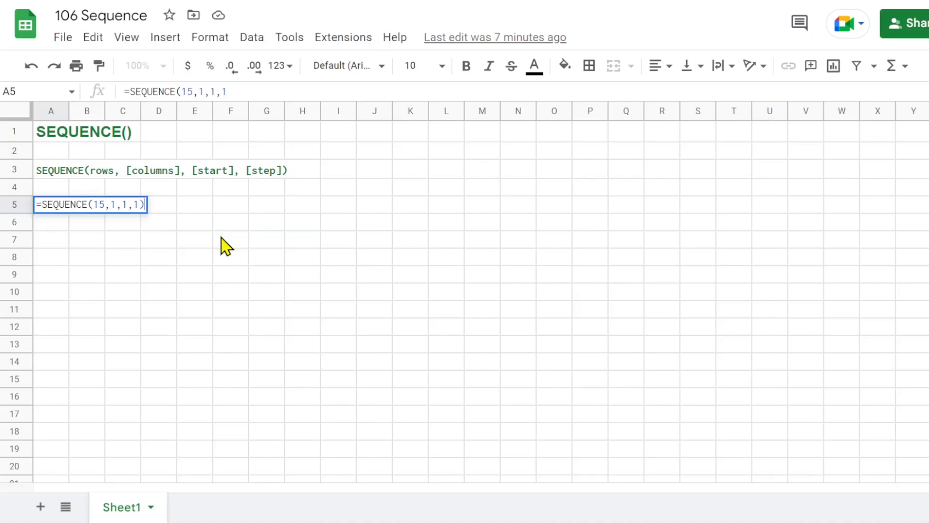
key("Return")
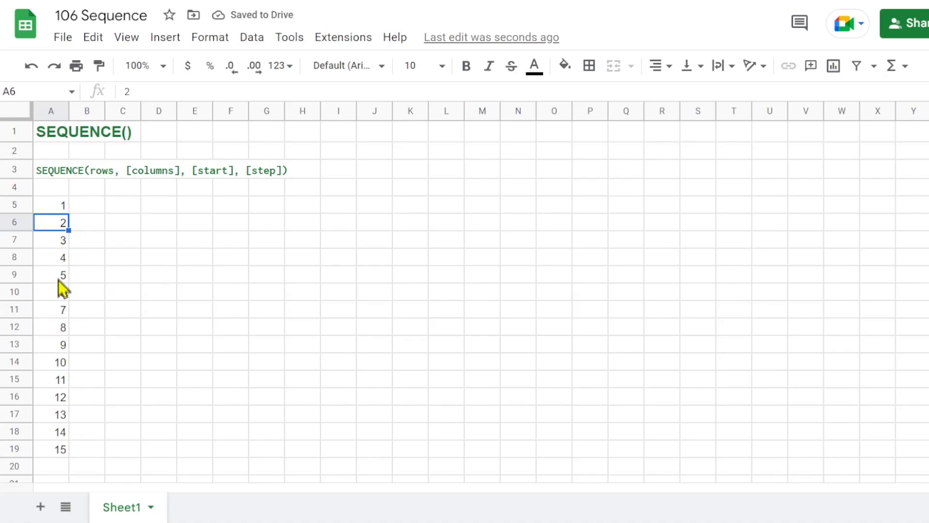
Copy the SEQUENCE formula from cell A5 across into cell B5.
left_click(57, 208)
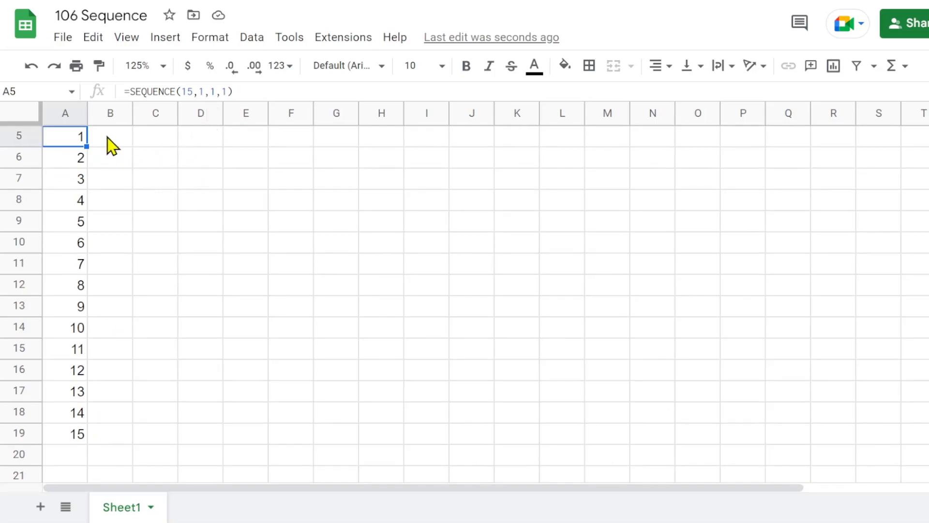
scroll(94, 161, "up", 1)
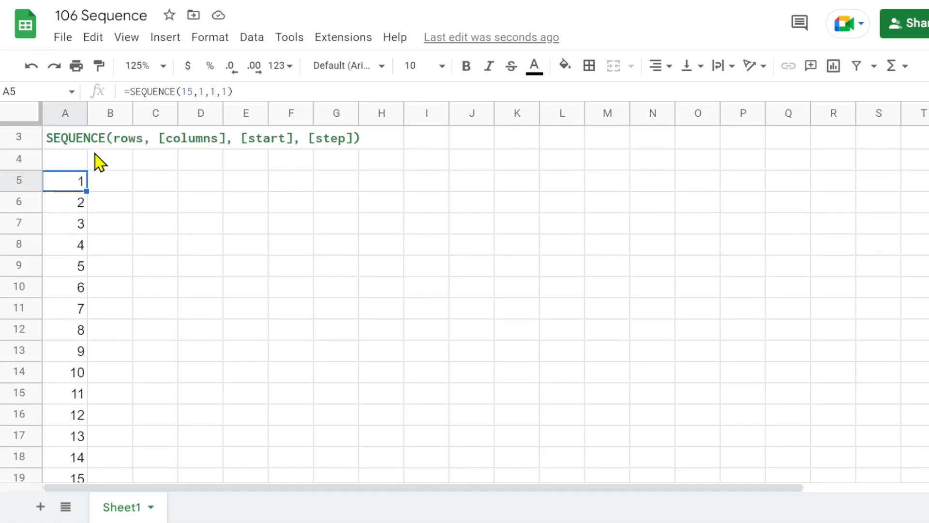
left_click_drag(86, 189, 127, 192)
left_click(115, 190)
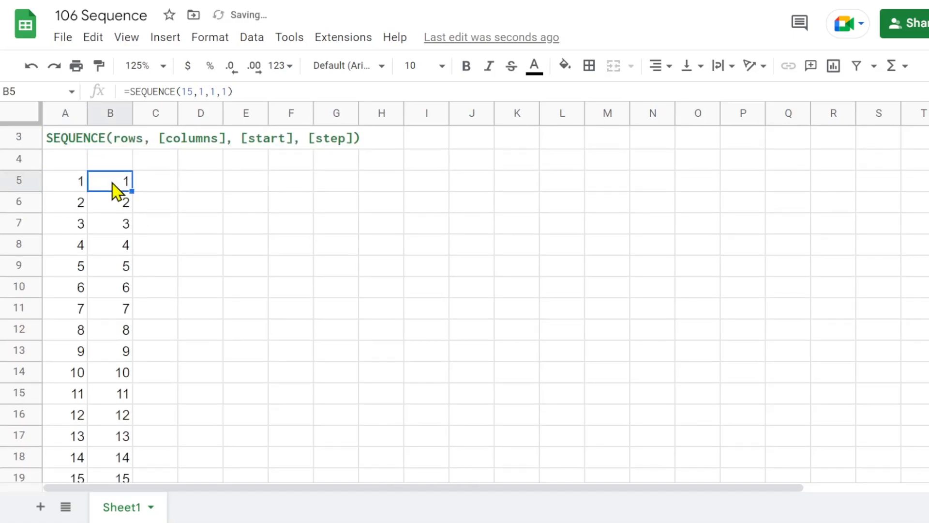
Change the formula in B5 to =SEQUENCE(1,15,1,1) so it fills one row across 15 columns, and compare it with A5's formula.
left_click(186, 91)
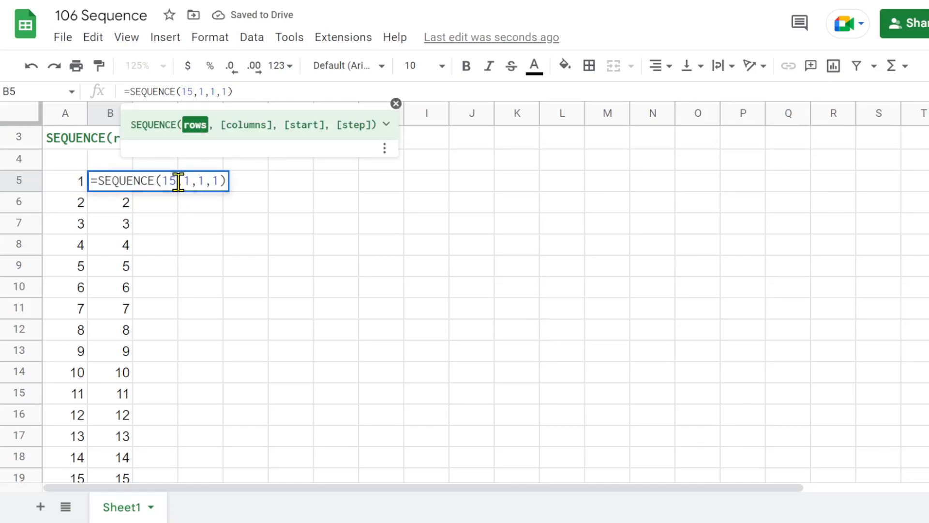
key("Delete")
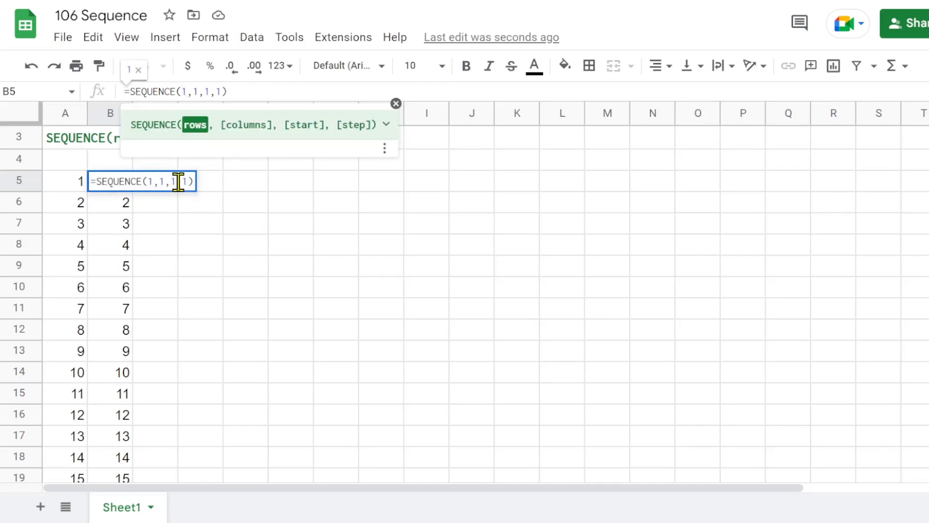
left_click(197, 91)
type("5")
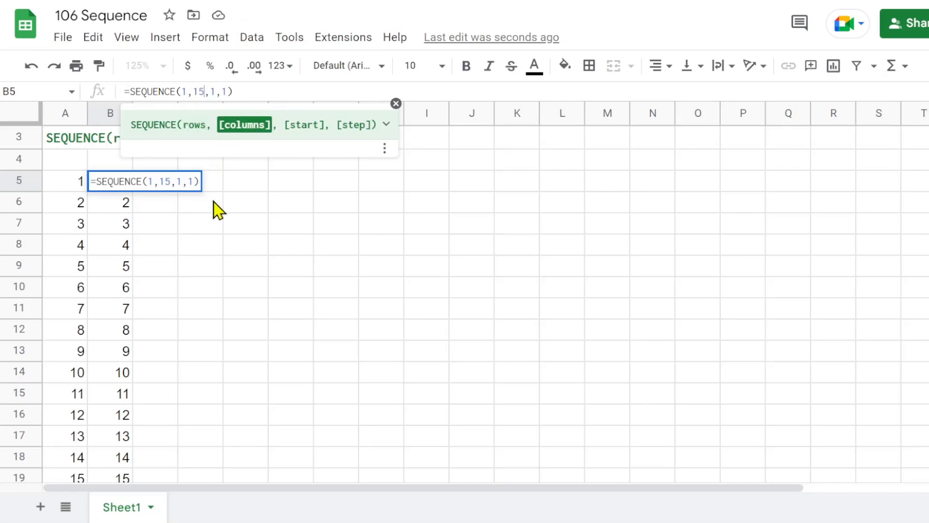
key("Return")
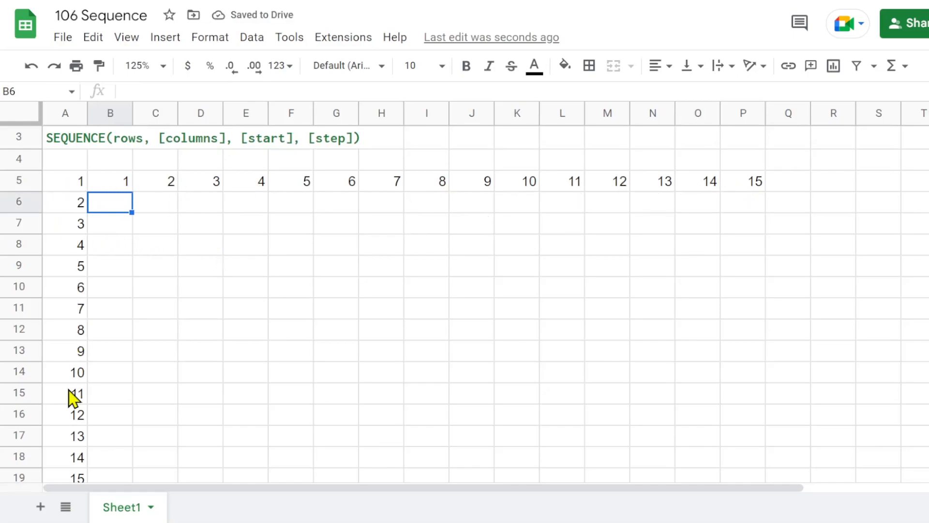
left_click(80, 187)
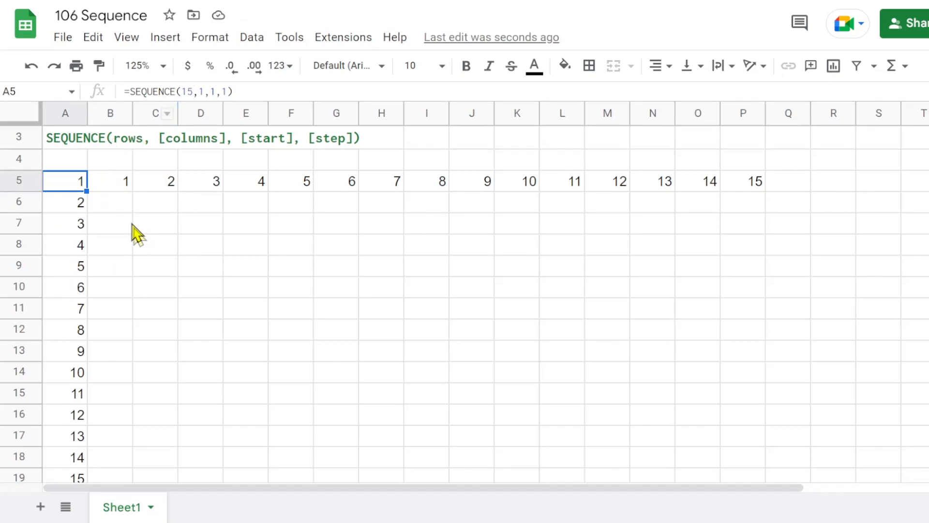
left_click(112, 192)
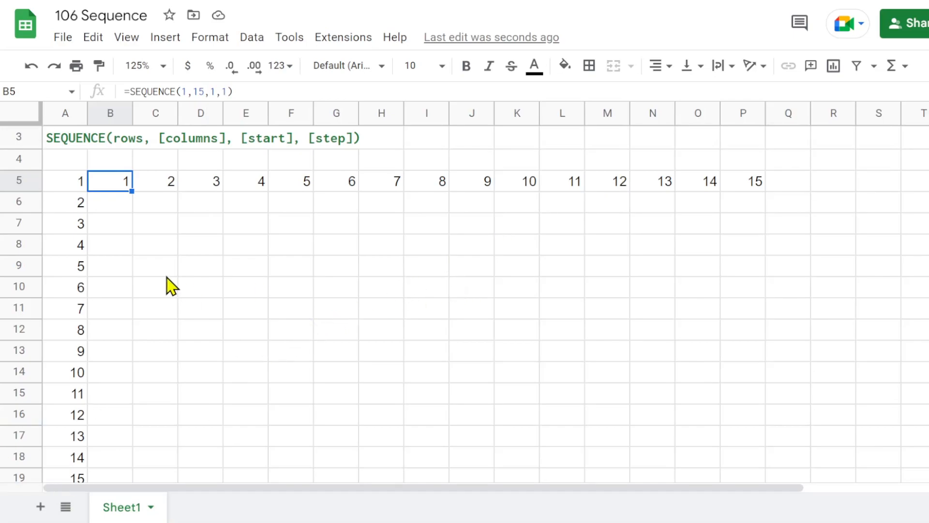
Widen column B and enter =SEQUENCE(10,1,1000,1) in cell B7 for ten rows starting at 1000.
left_click(125, 232)
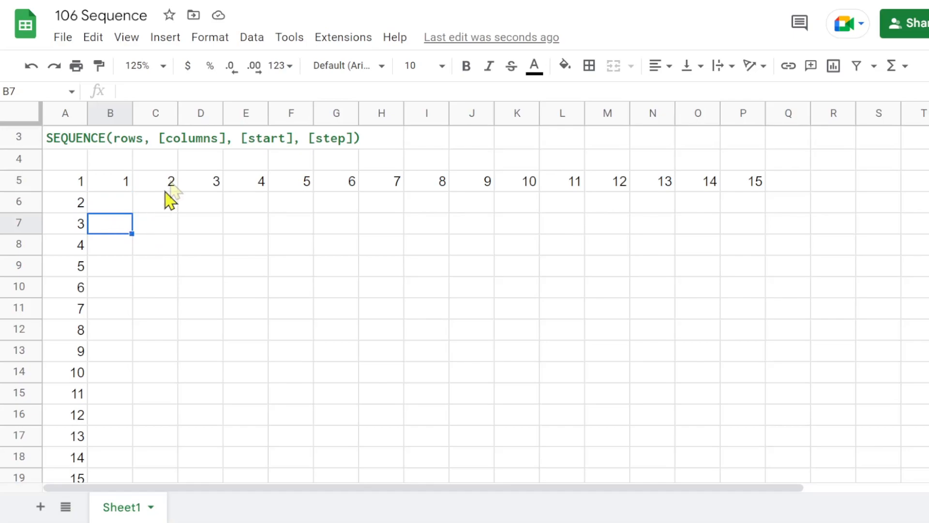
left_click_drag(131, 113, 154, 112)
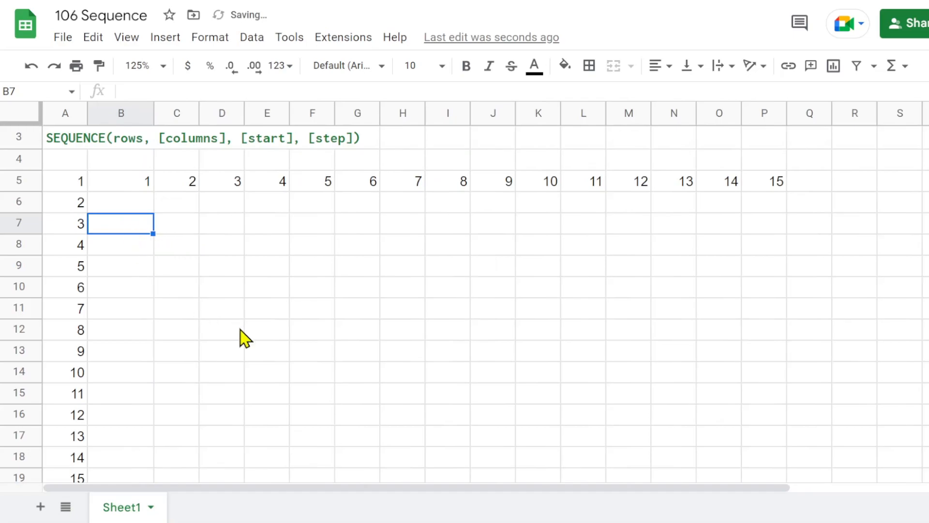
type("=")
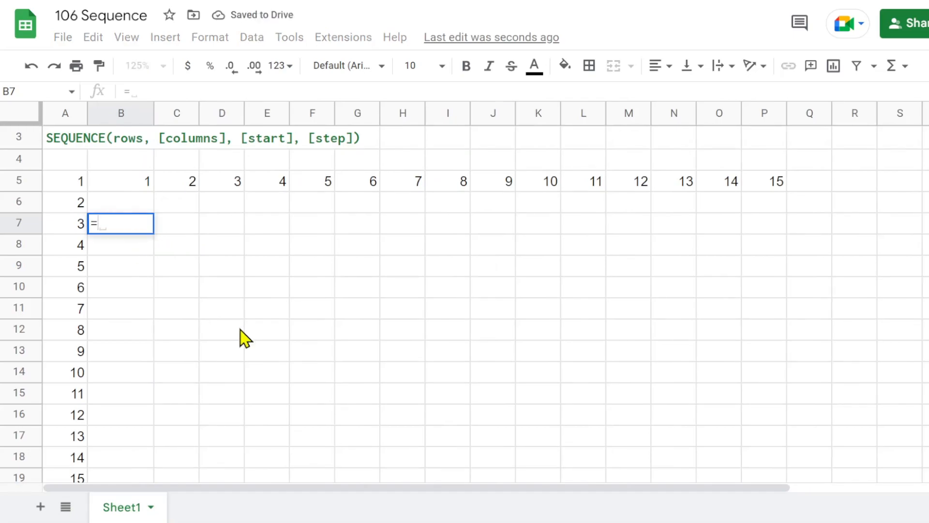
type("seq")
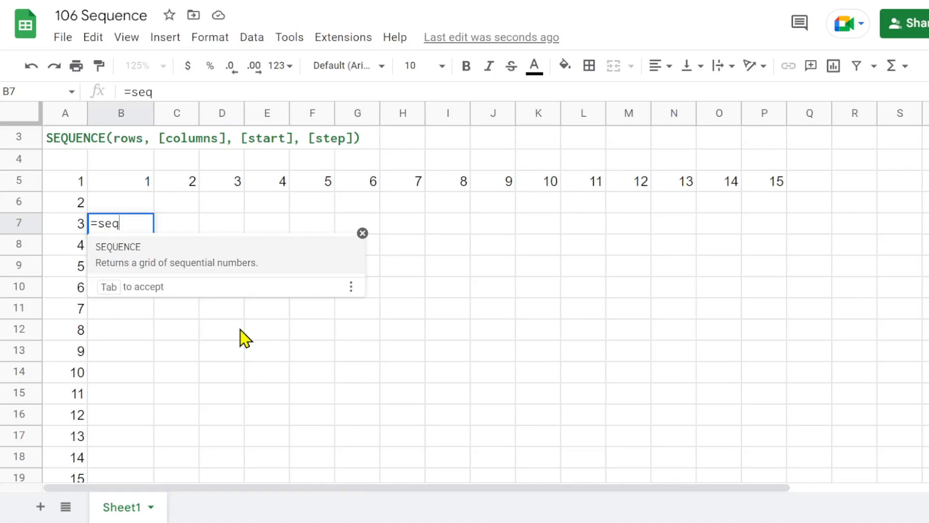
left_click(116, 252)
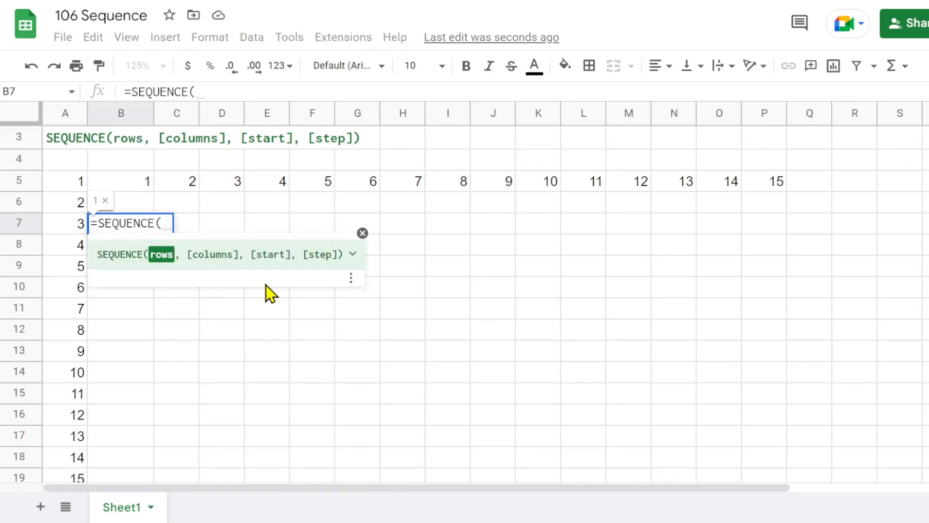
type("10")
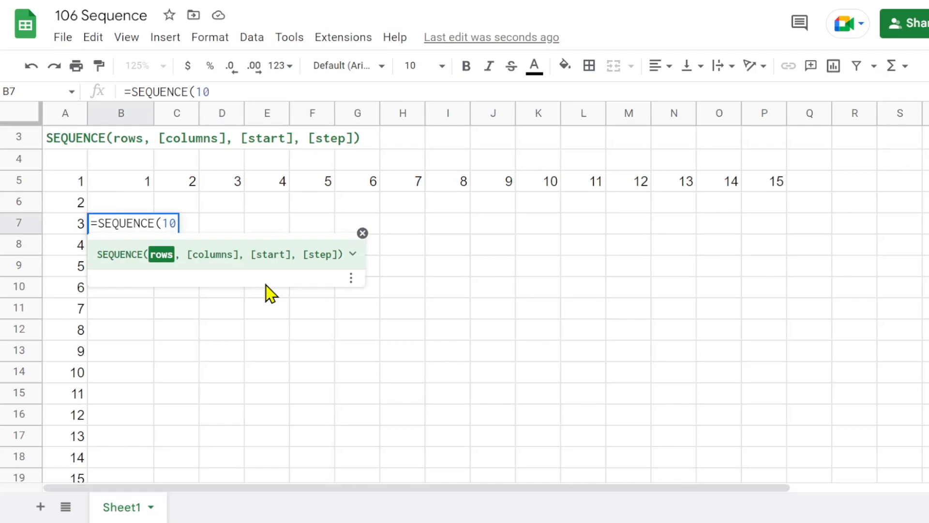
type(", ")
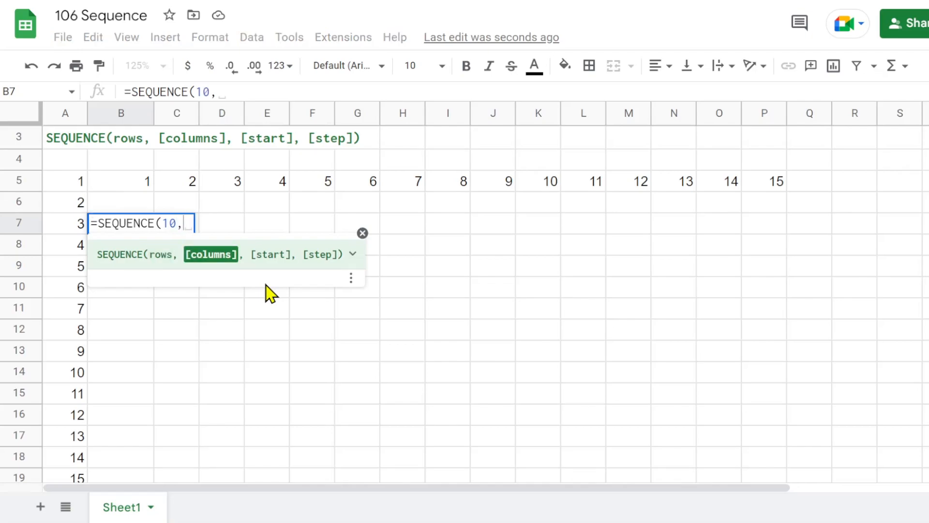
type("1")
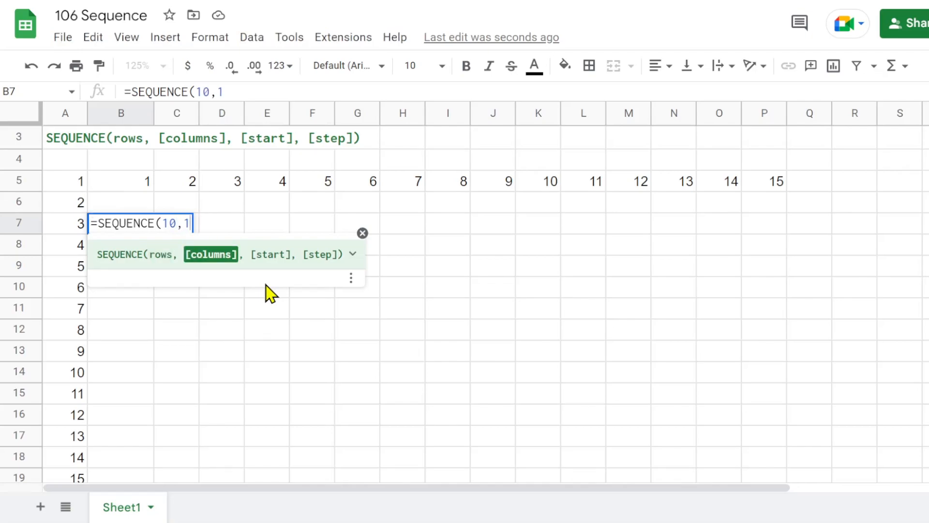
type(",1000")
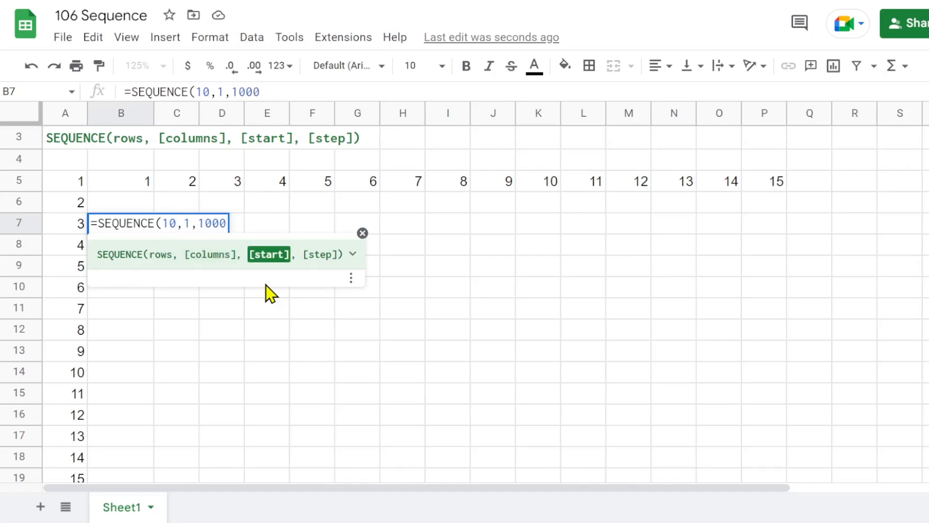
type(",1")
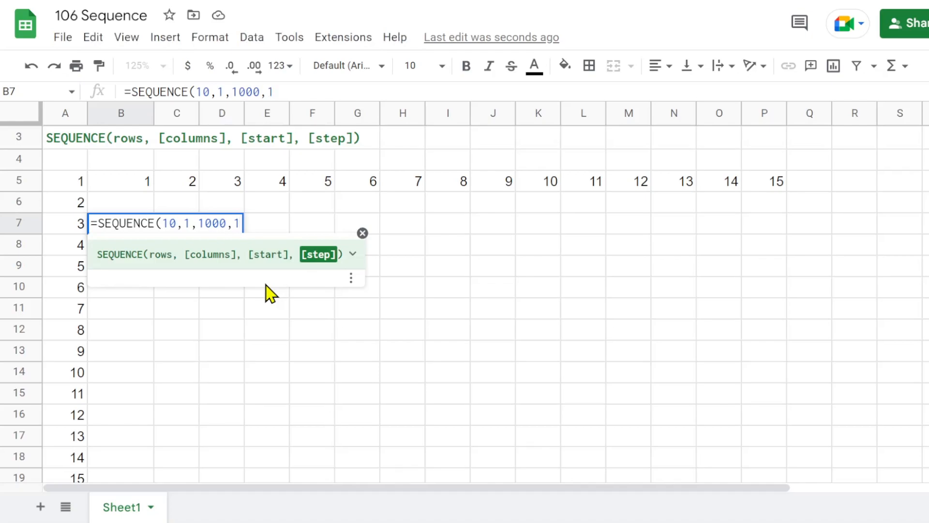
type(")")
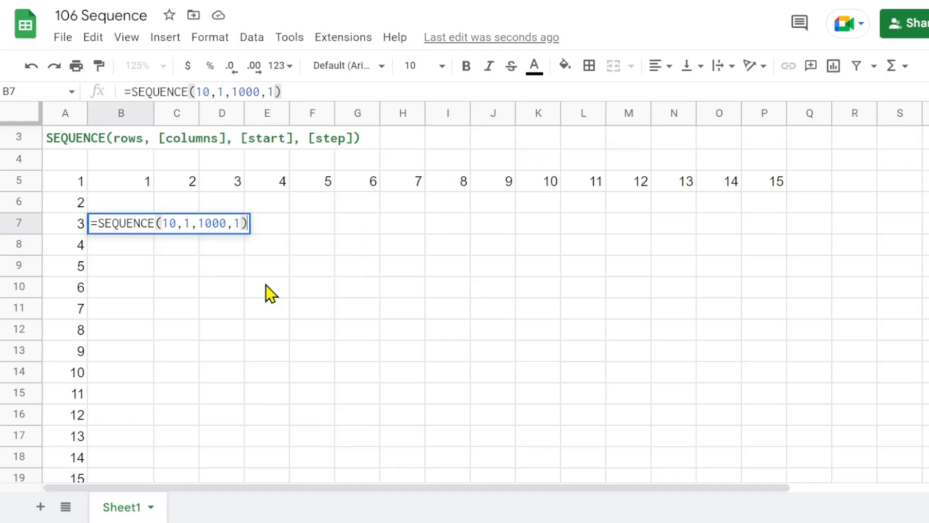
key("Return")
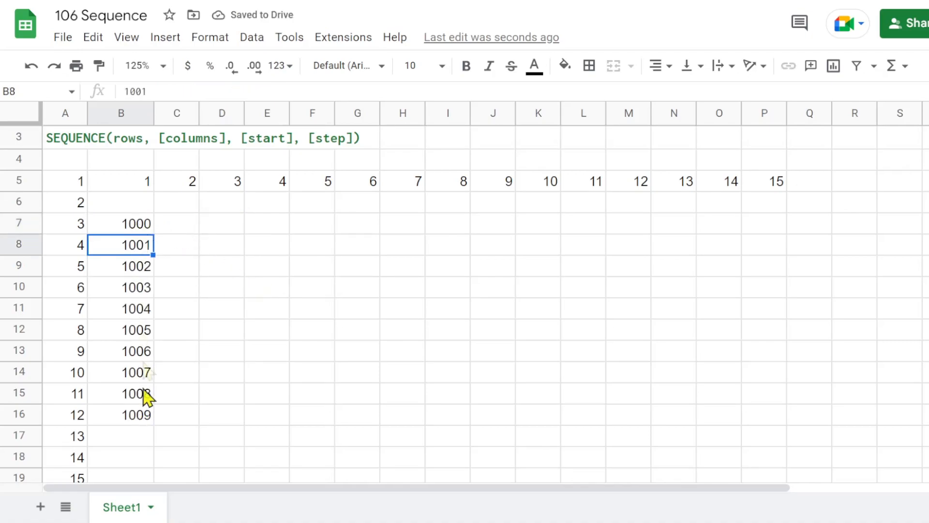
Append &"-ABC" to the SEQUENCE formula in cell B7 to add a text suffix to the numbers.
left_click(139, 225)
scroll(135, 247, "up", 1)
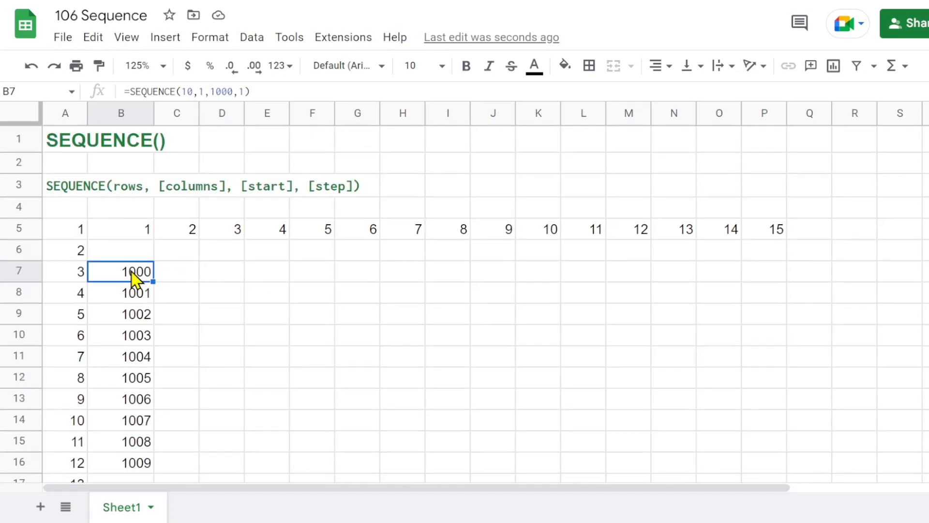
left_click(254, 91)
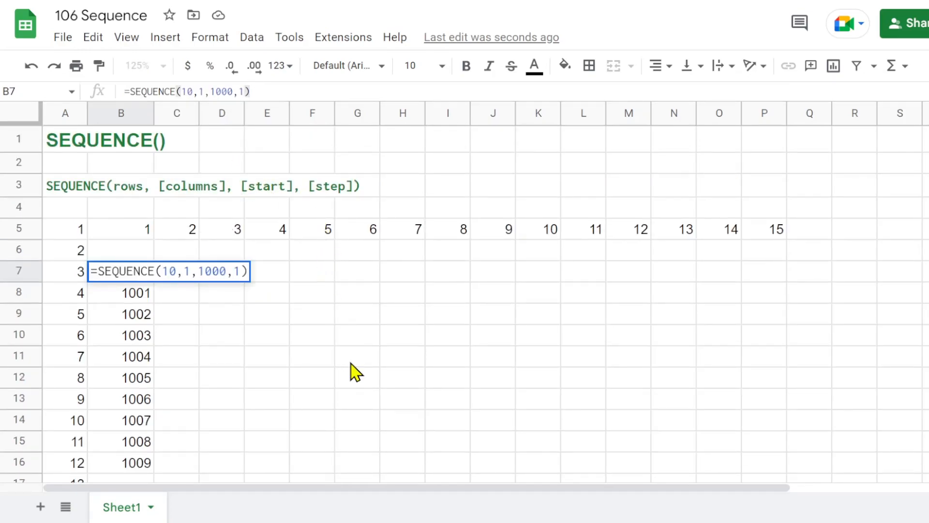
type("&")
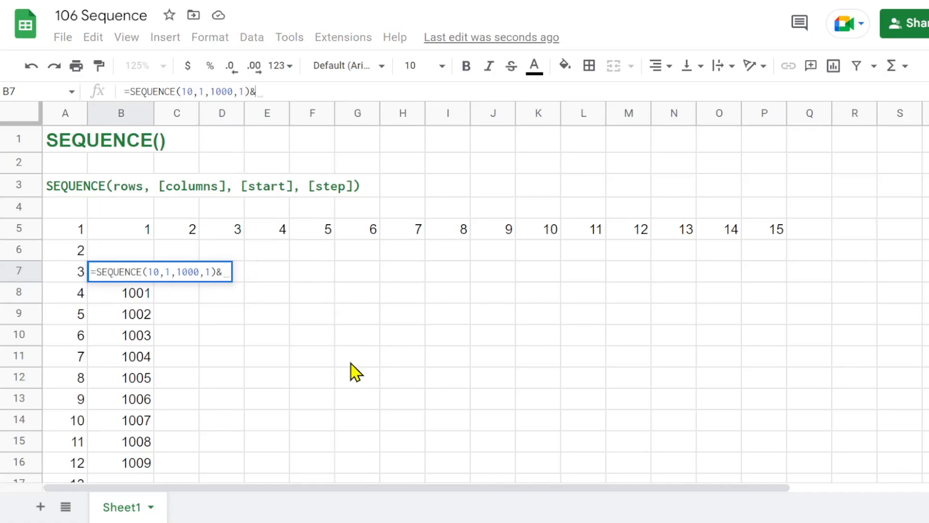
type("\"\"")
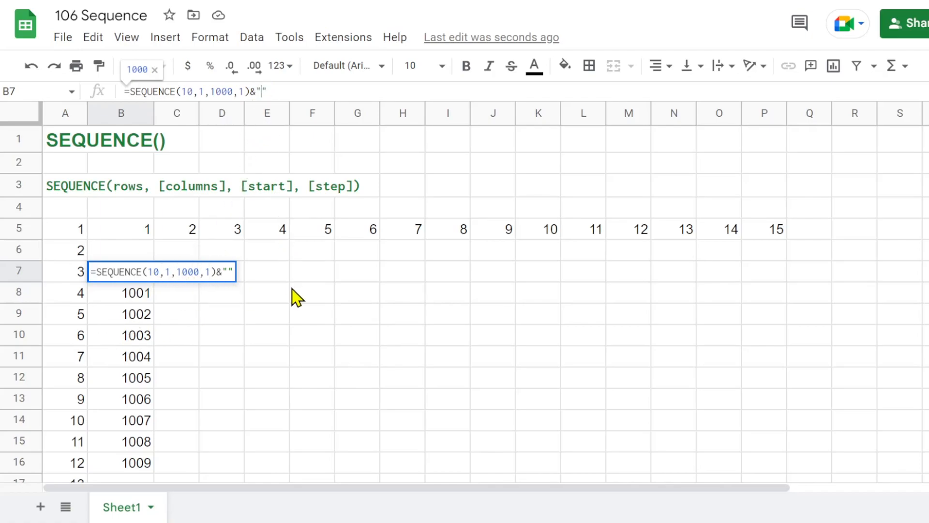
type("-ABC")
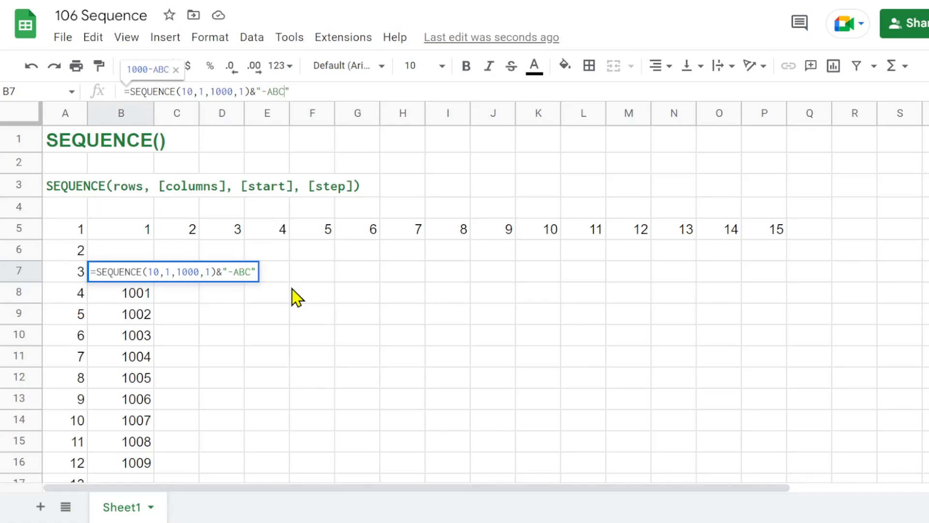
key("Return")
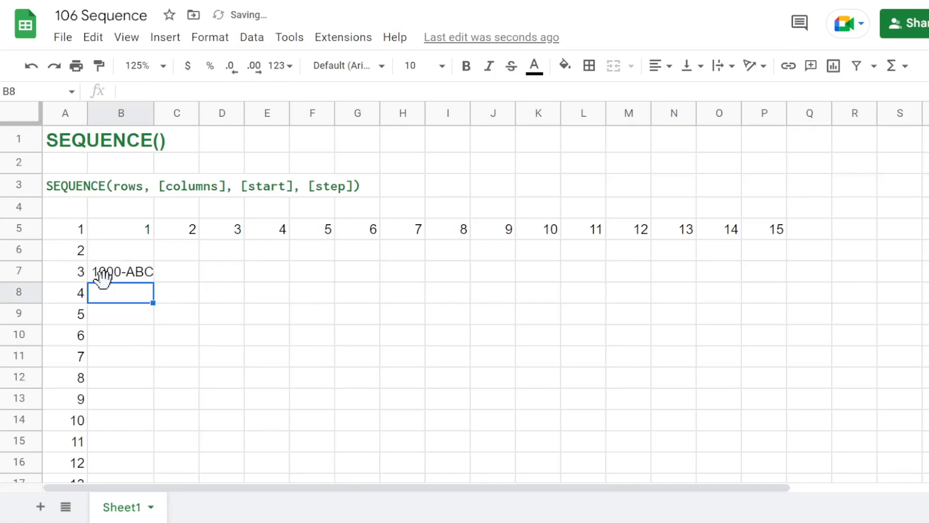
Wrap the formula in B7 in ArrayFormula so the -ABC suffix applies to all ten rows, and widen column B to fit.
left_click(138, 272)
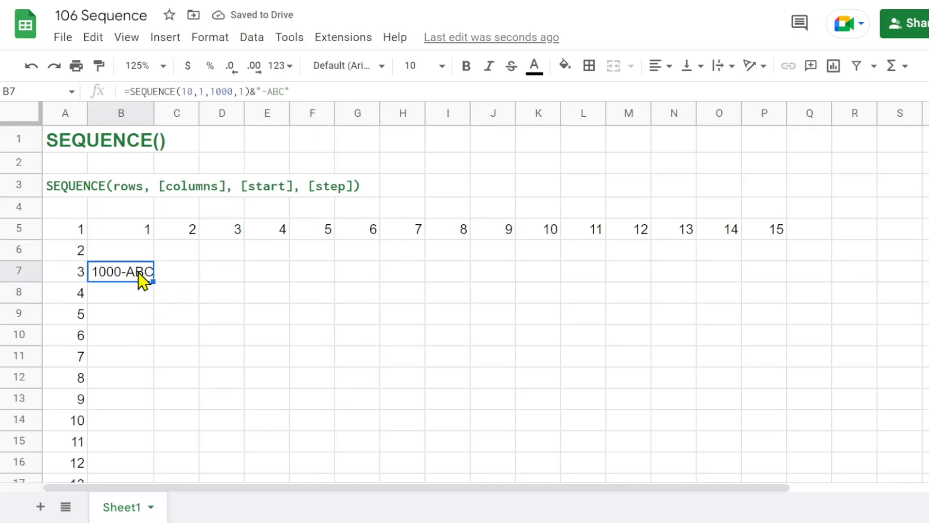
left_click(327, 95)
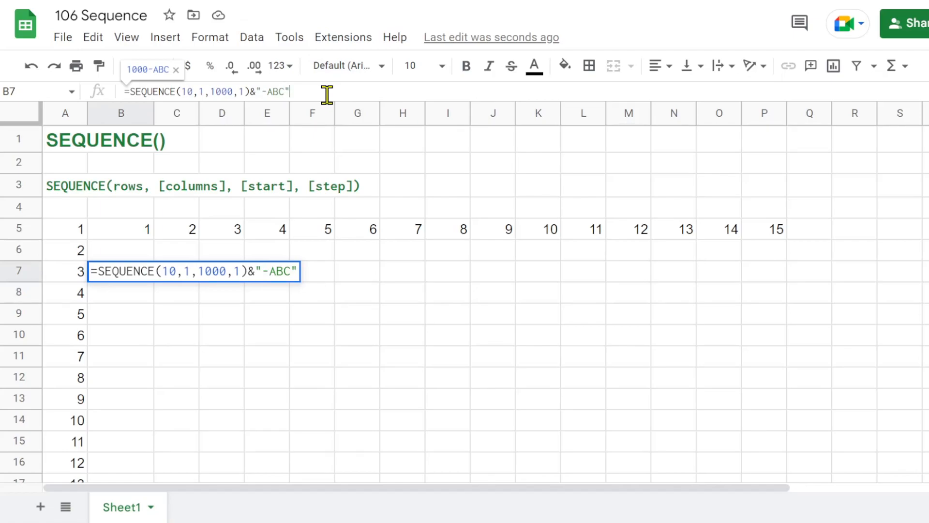
key("ctrl+shift+Return")
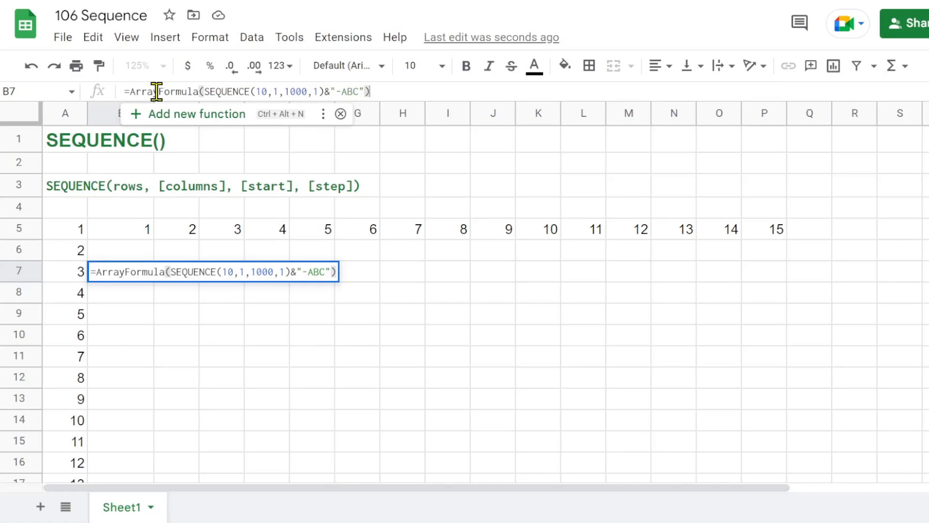
key("Return")
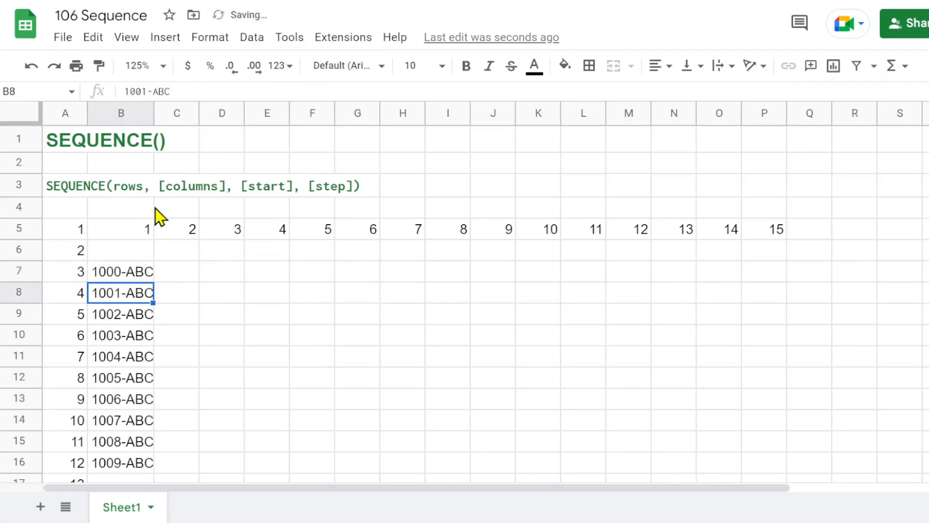
left_click_drag(152, 112, 164, 111)
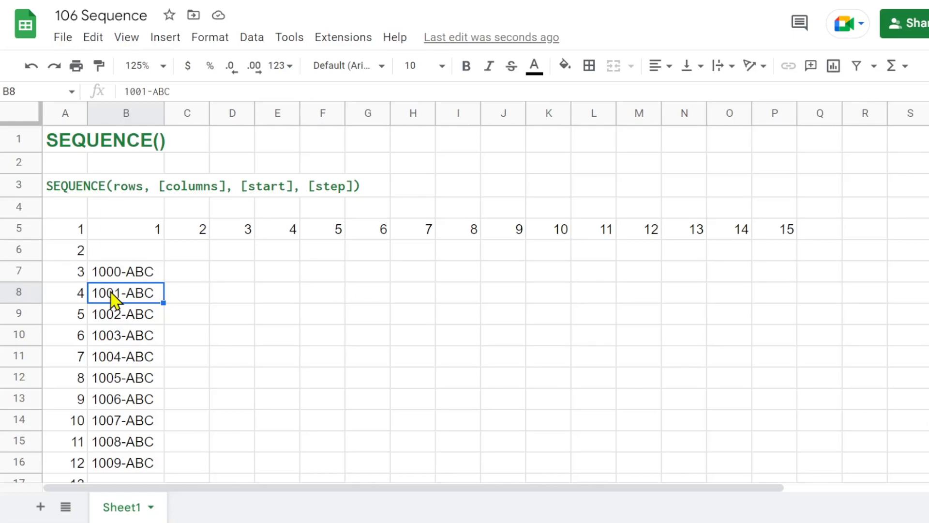
Enter the heading Text & Number in cell B6 and widen column B to fit it.
key("Up")
key("Up")
type("Text ")
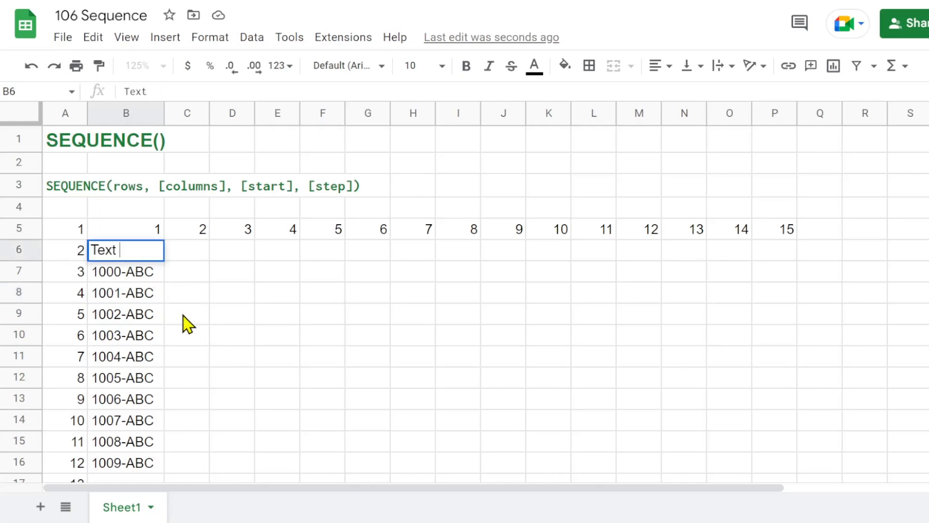
type("& Number")
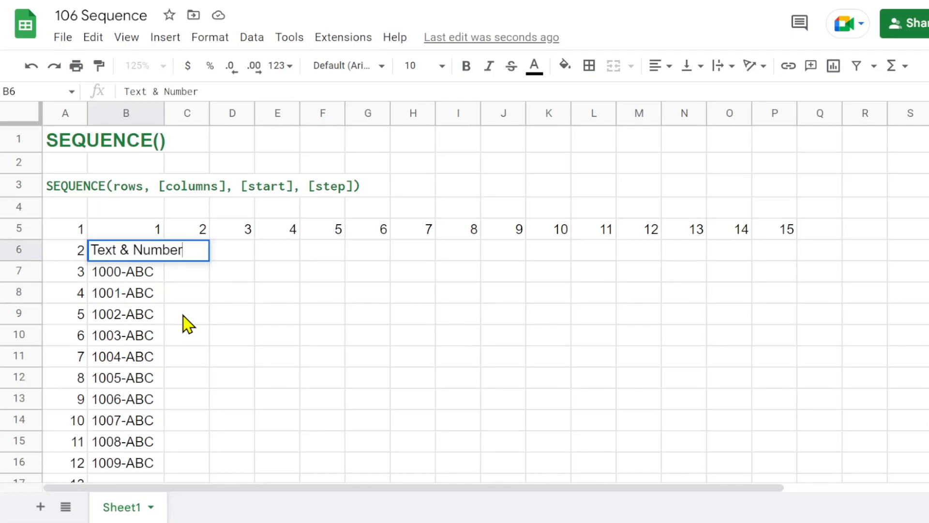
key("Return")
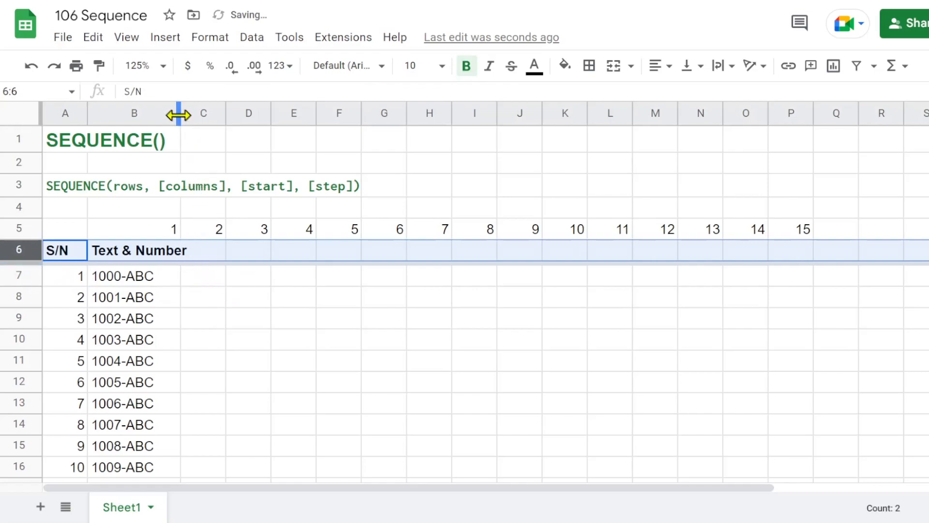
left_click_drag(179, 115, 184, 114)
left_click(137, 285)
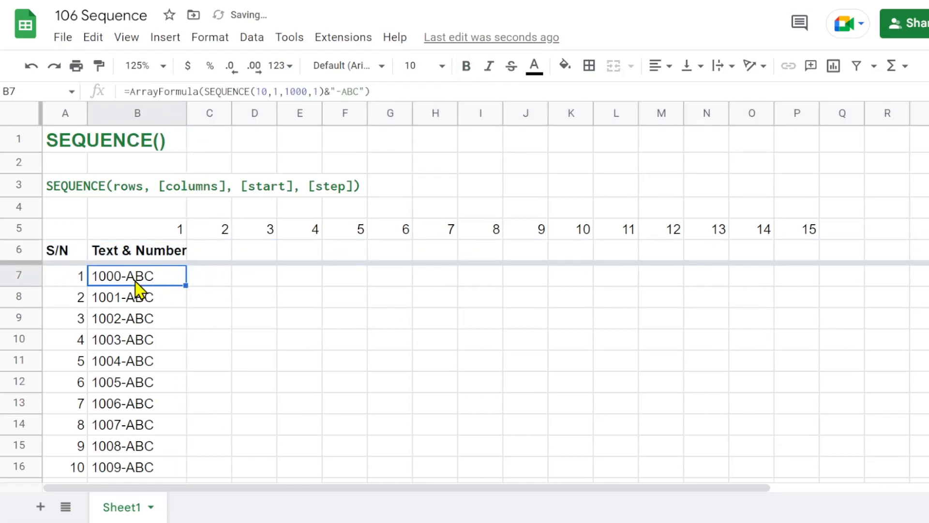
Enter the heading Date in cell C6 and widen column C.
left_click(216, 256)
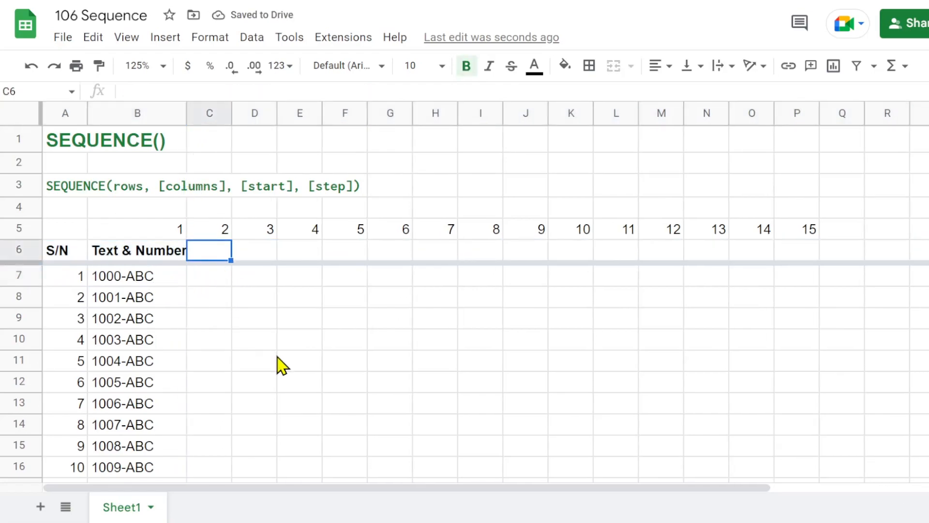
type("Date")
key("Return")
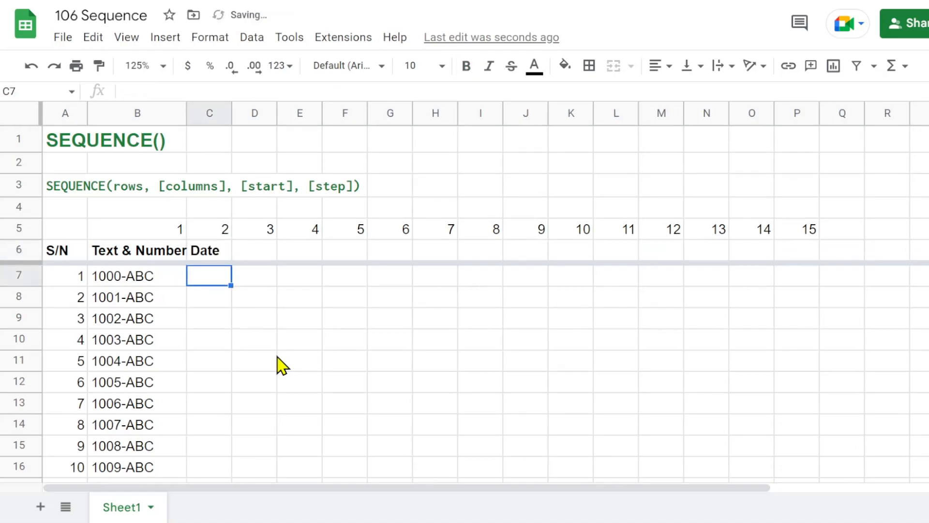
left_click_drag(231, 113, 264, 113)
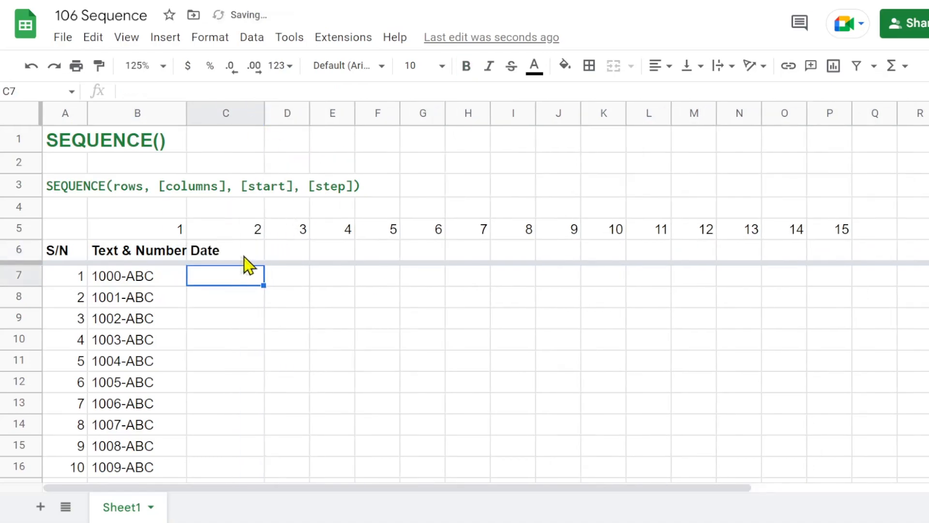
Start a SEQUENCE formula in cell C7 with counta(B7:B16) as its rows argument.
type("=seq")
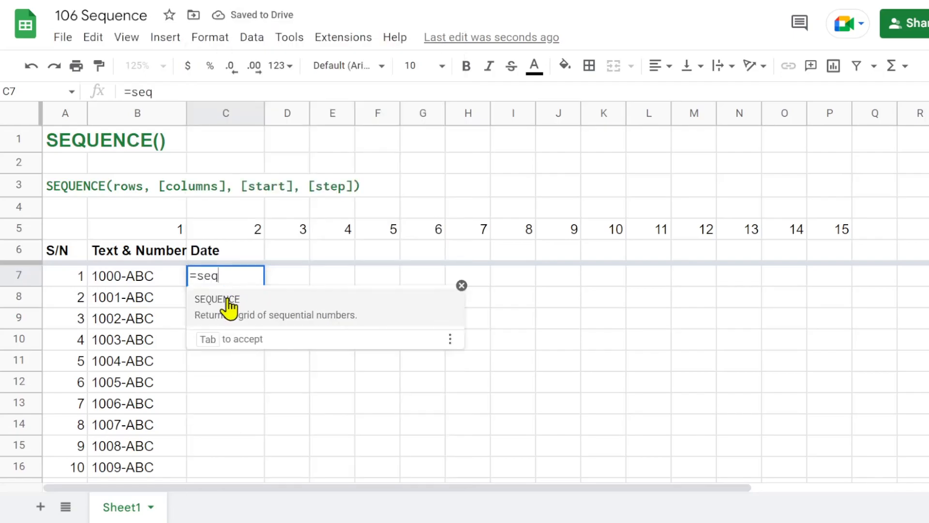
left_click(229, 304)
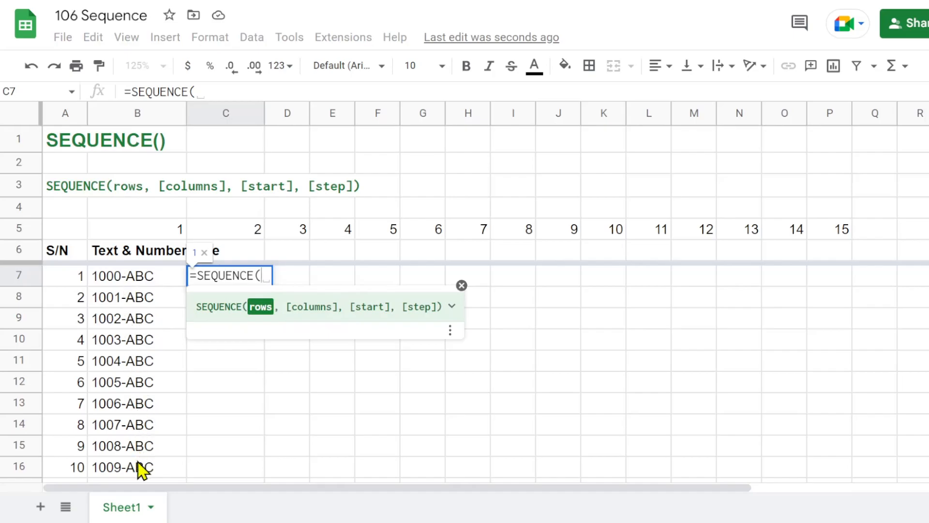
type("count")
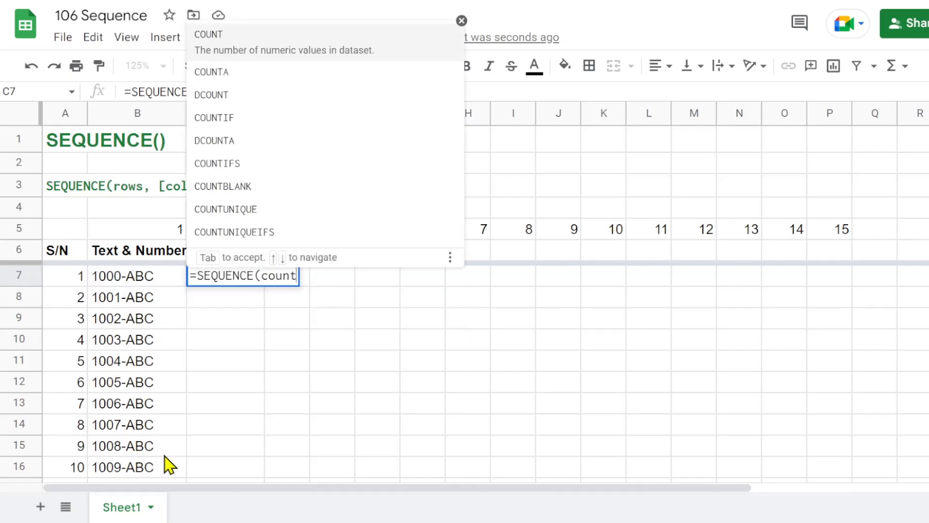
type("a(")
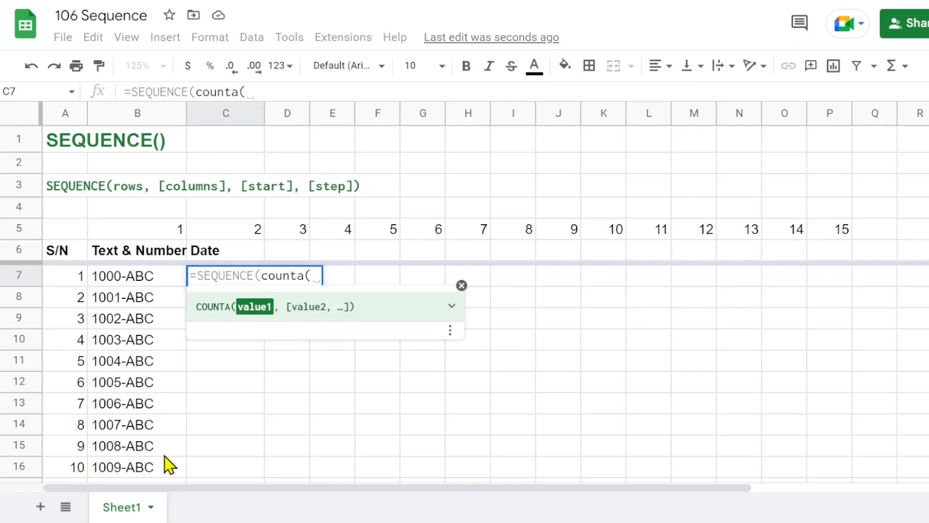
left_click_drag(138, 284, 124, 470)
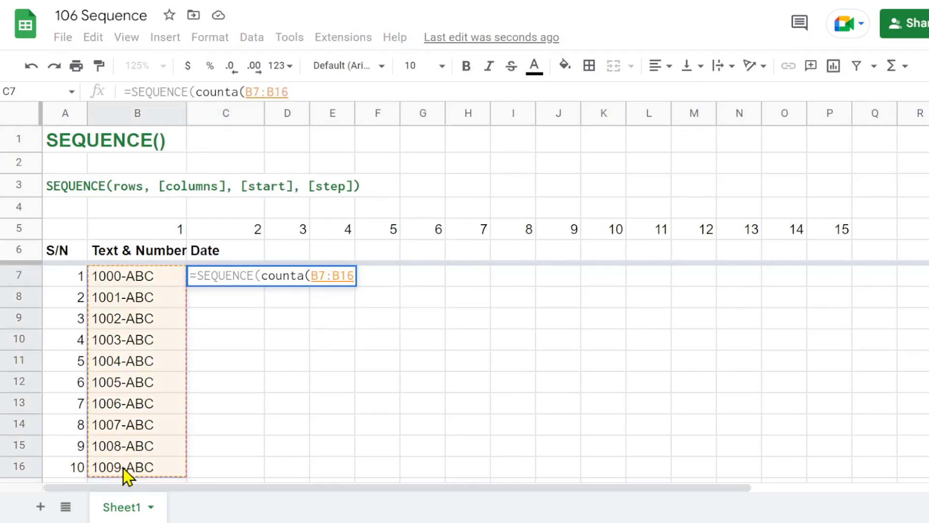
type("), 1")
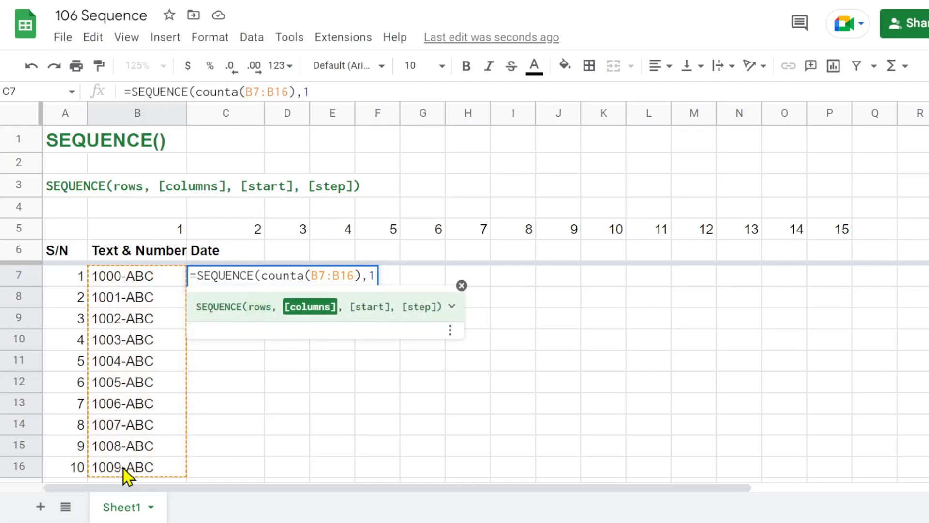
type(",")
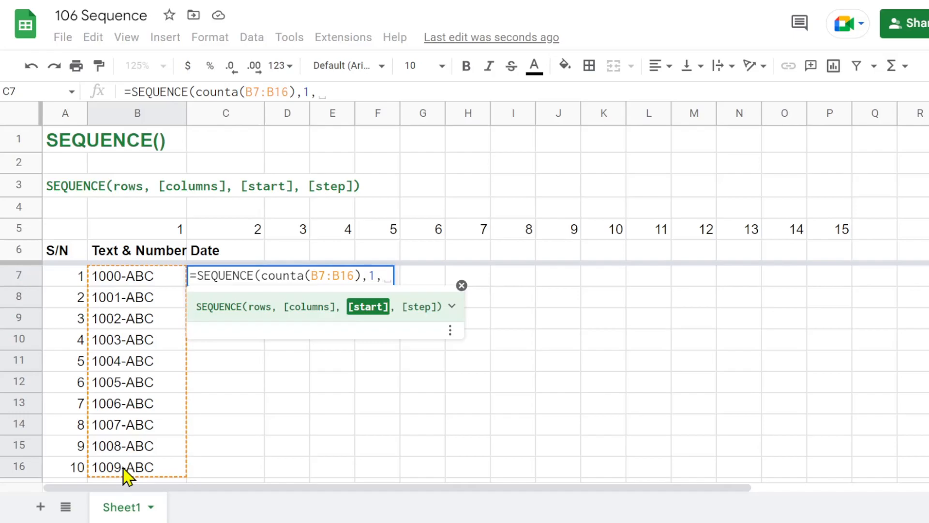
Complete the formula in C7 as =SEQUENCE(counta(B7:B16),1,today(),1), with one column, today's date as start and a step of 1.
key("BackSpace")
type("d")
key("BackSpace")
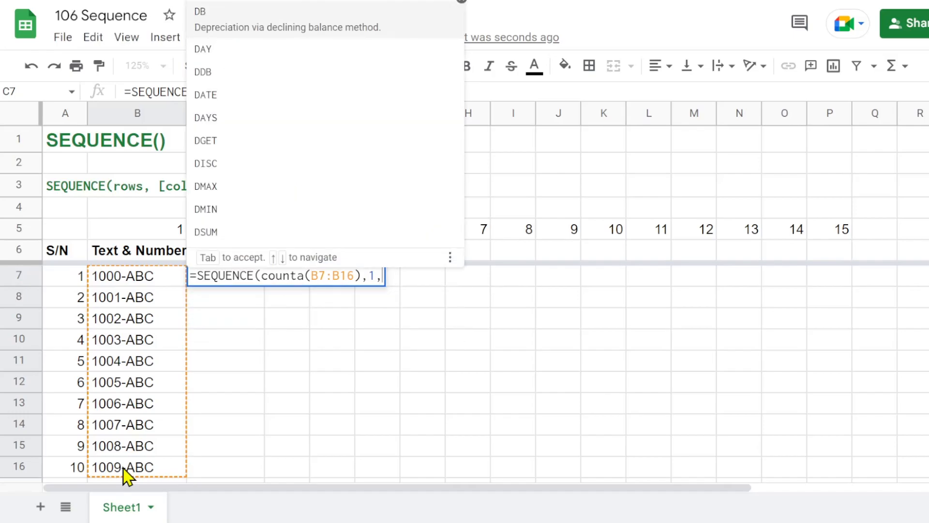
type("today")
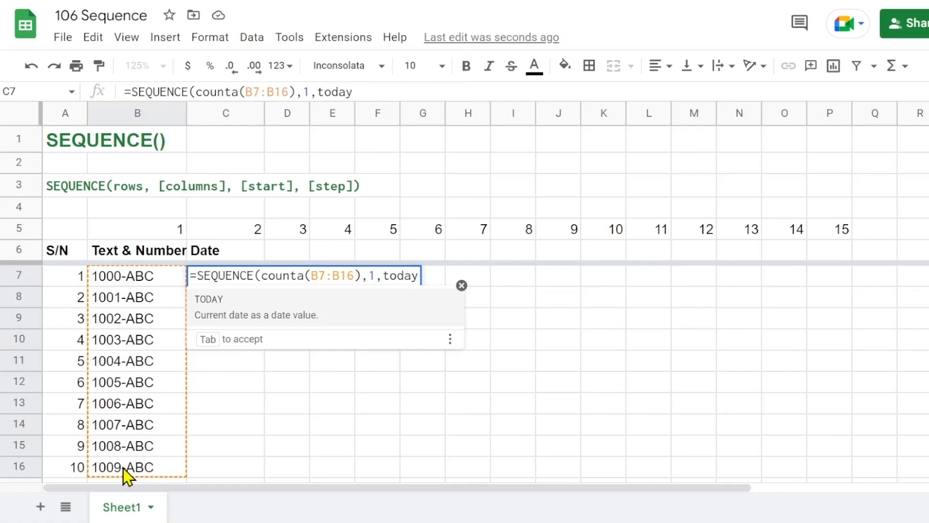
type("(), 1")
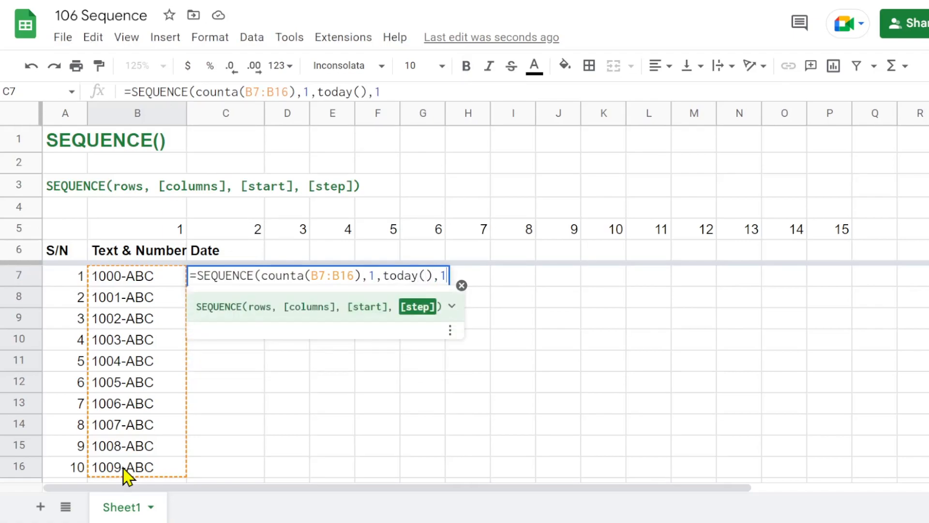
type(")")
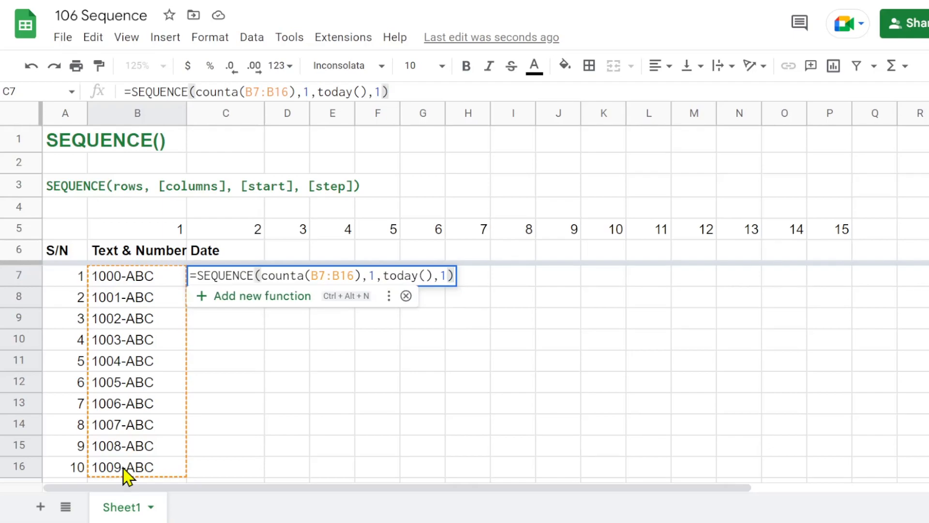
key("Return")
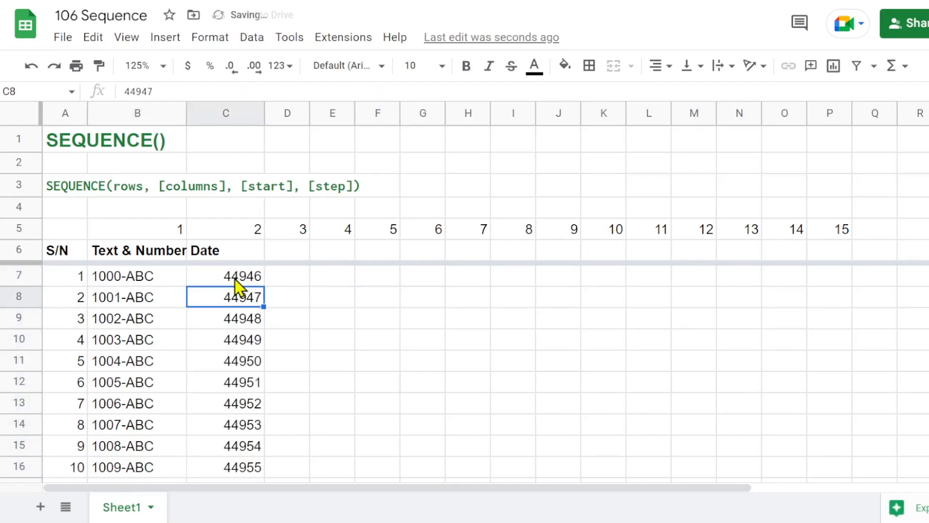
Format cells C7:C16 as dates in the 26-Sep-2008 style and widen column C to show them fully.
scroll(236, 286, "down", 3)
scroll(236, 285, "up", 1)
scroll(235, 280, "up", 2)
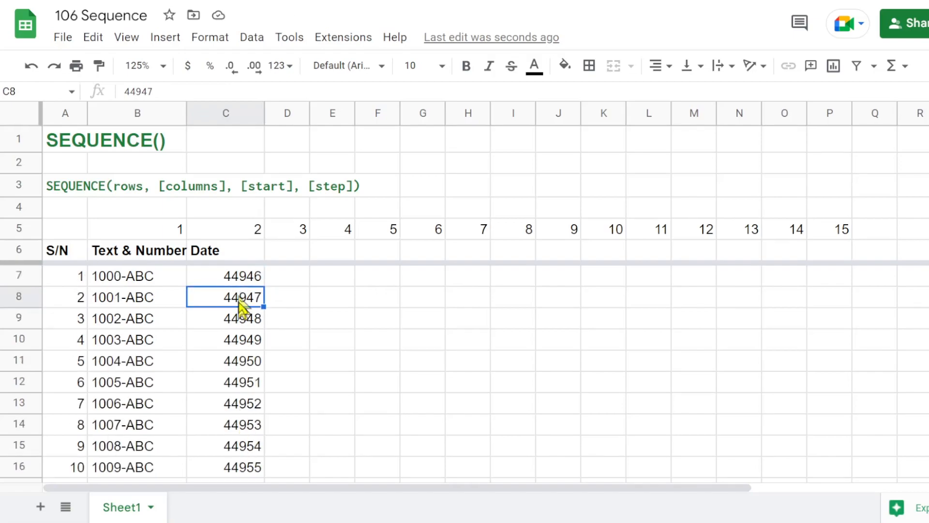
left_click_drag(242, 279, 254, 481)
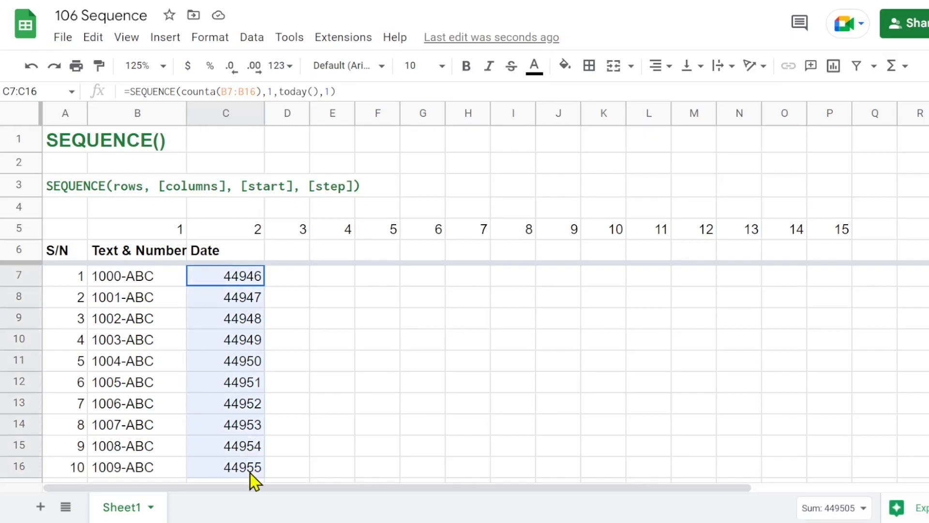
left_click(213, 39)
mouse_move(241, 120)
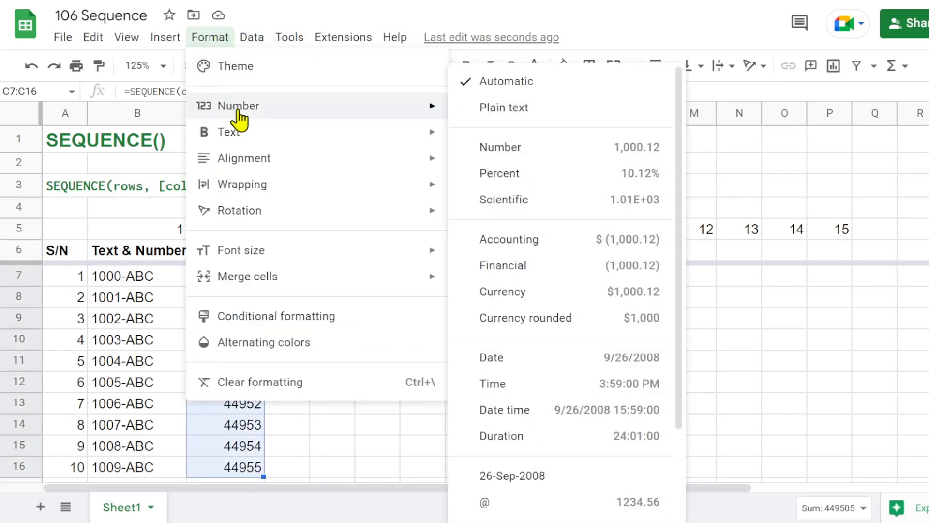
scroll(532, 369, "down", 4)
left_click(535, 368)
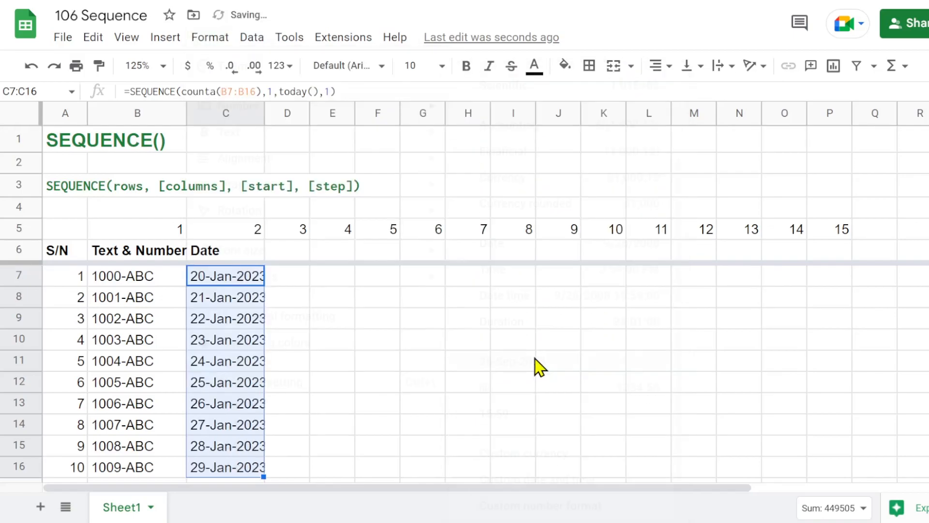
left_click_drag(263, 109, 277, 109)
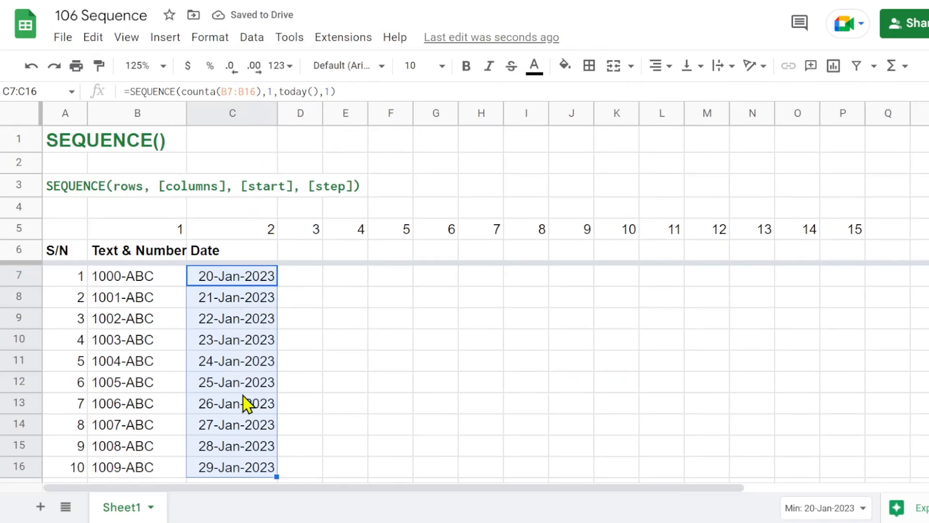
left_click(209, 39)
mouse_move(240, 109)
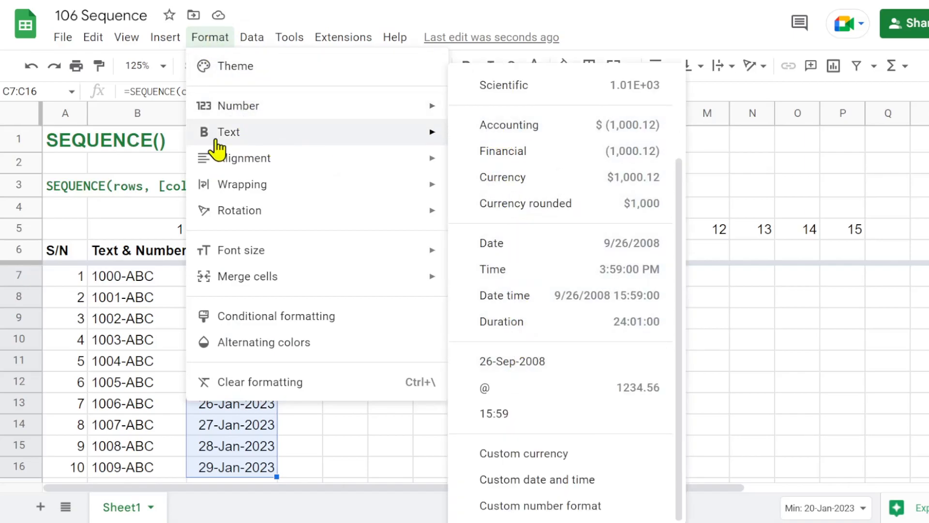
key("Escape")
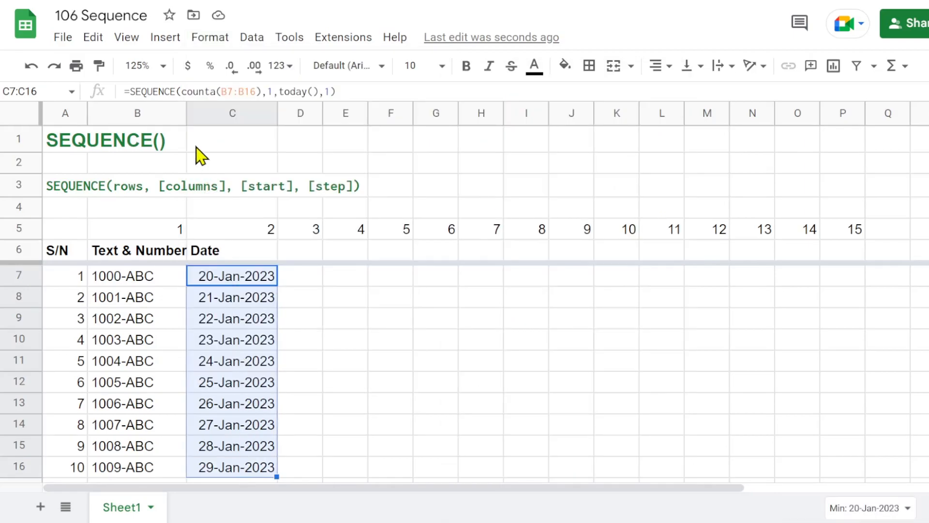
Format the dates in C7:C16 as plain numbers with no decimal places.
left_click(280, 66)
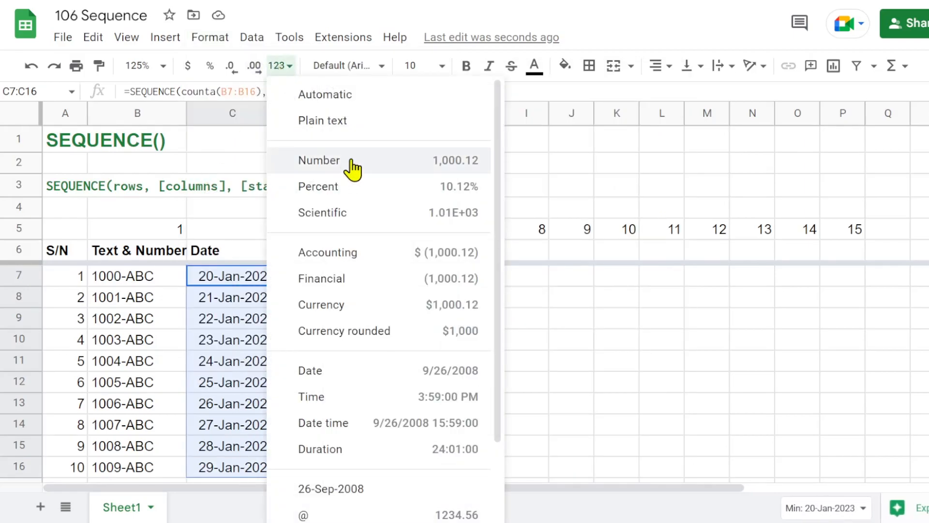
left_click(353, 165)
double_click(231, 70)
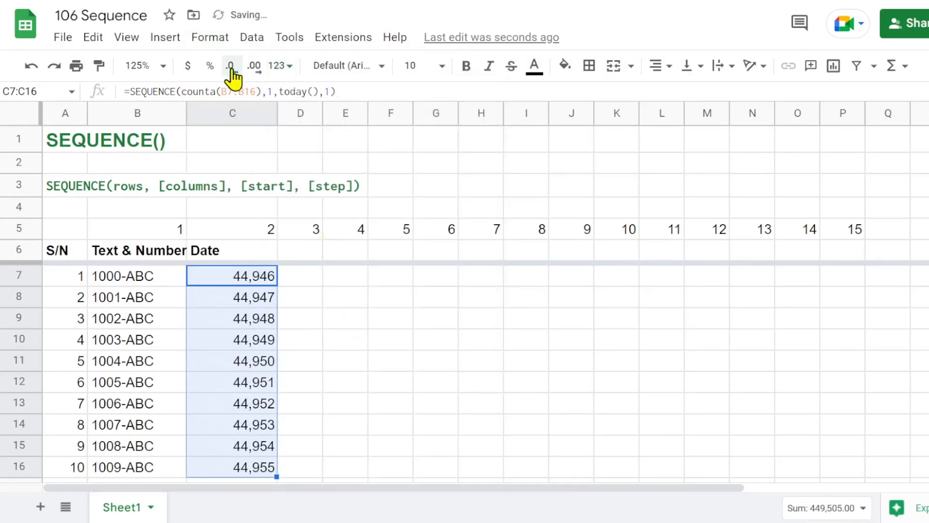
Wrap the SEQUENCE formula in C7 in a TEXT function with an empty pair of quotation marks as its format argument.
left_click(227, 282)
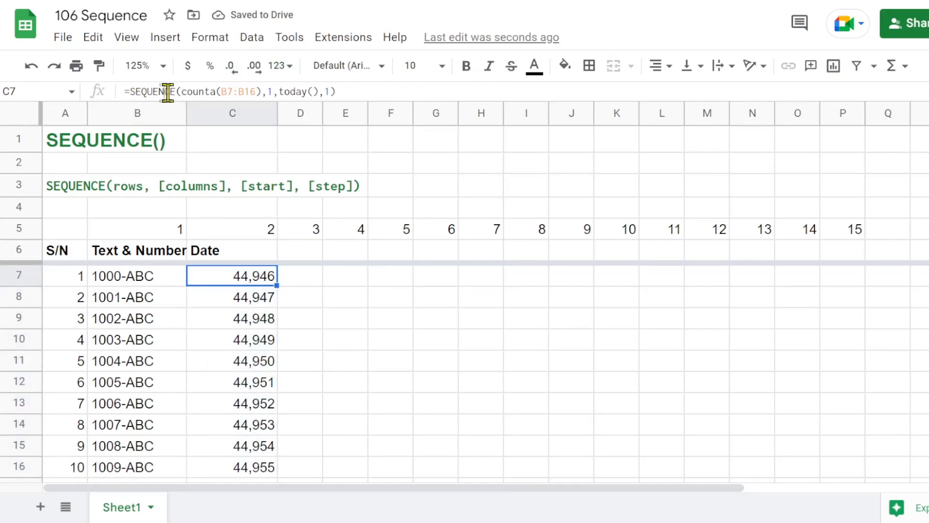
left_click(129, 92)
type("text(")
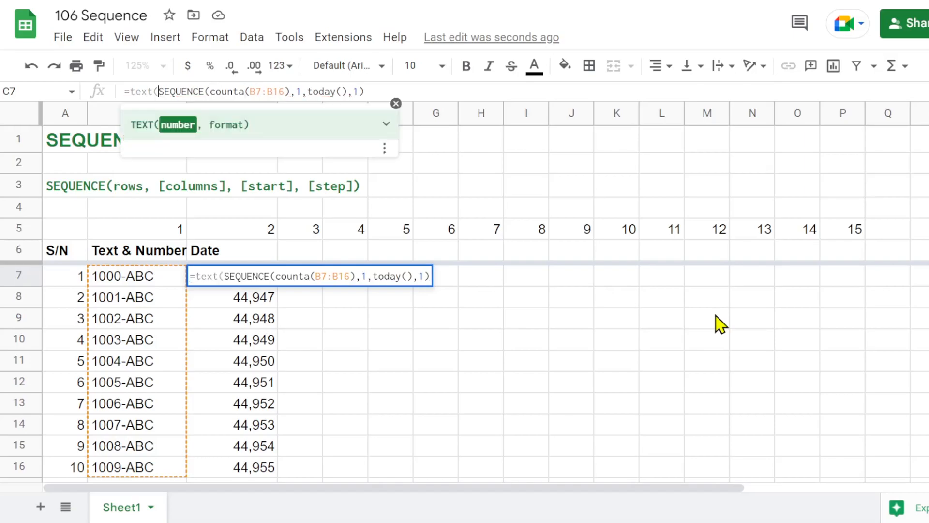
left_click(373, 92)
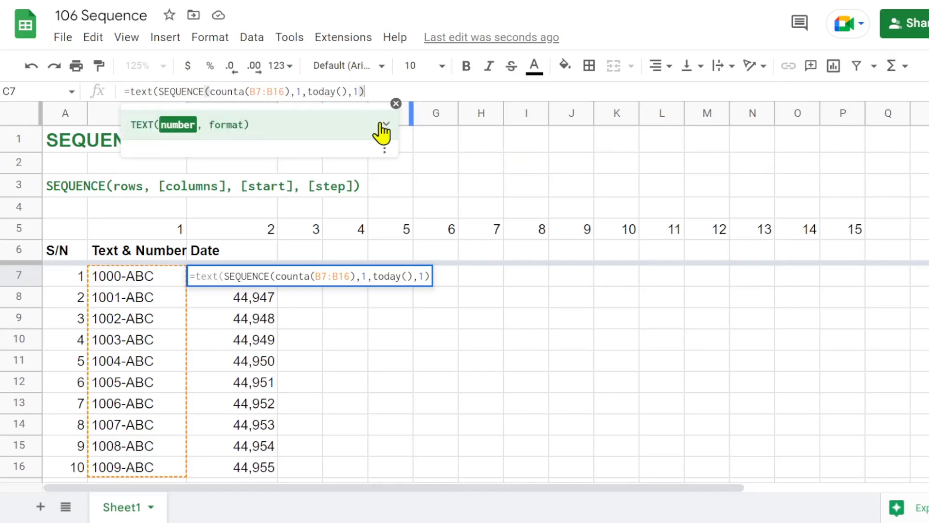
type(",\"\"")
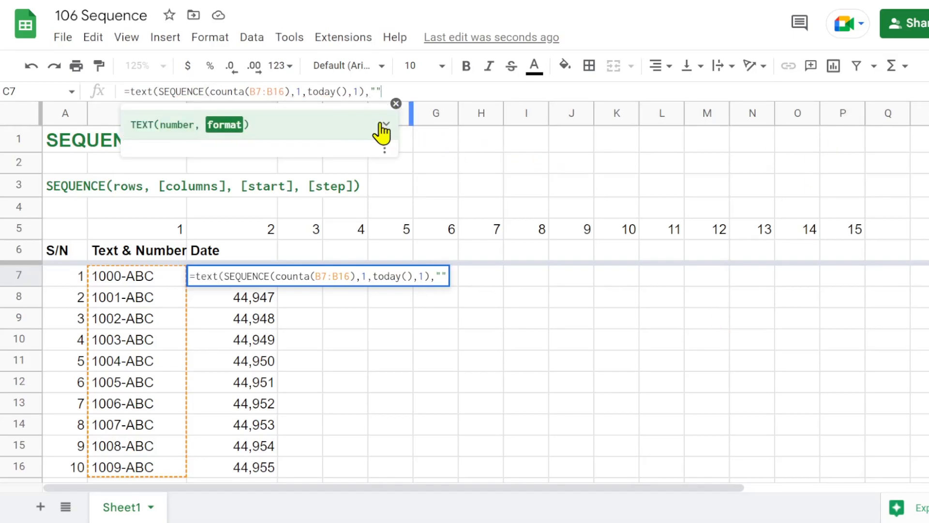
left_click(383, 125)
type(")")
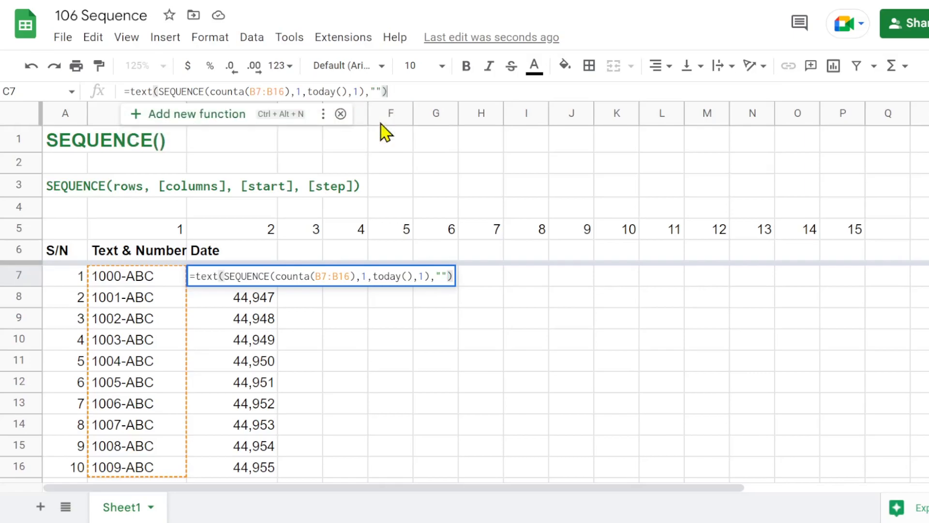
Set the TEXT format in the C7 formula to "dd-mmm" and enter the formula.
left_click(375, 90)
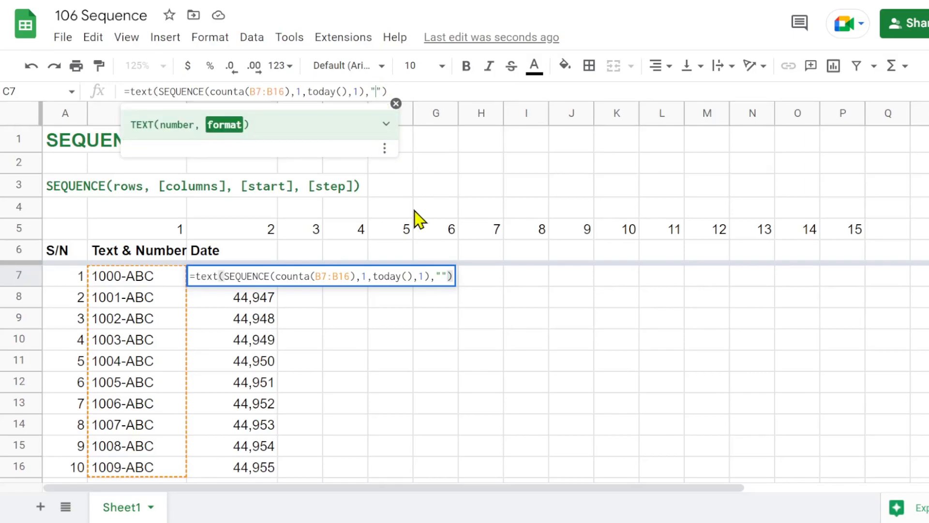
type("dd-mmm")
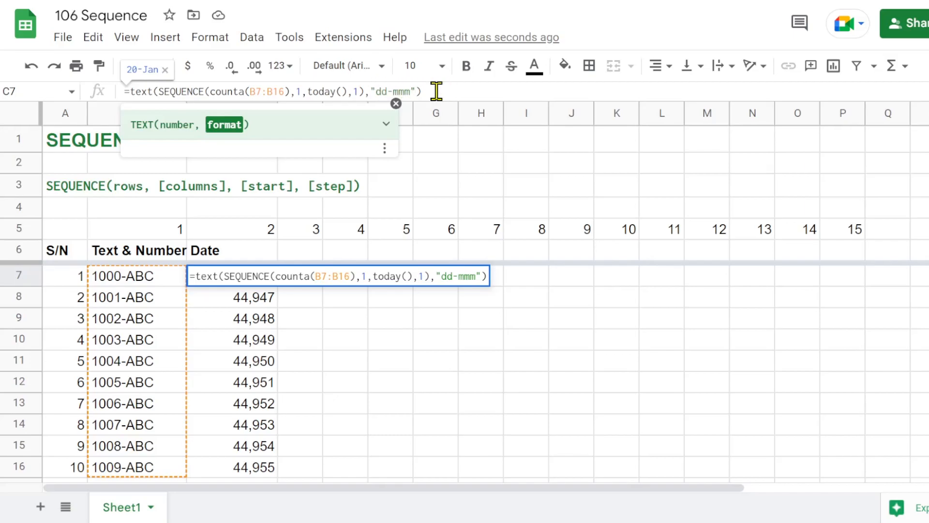
left_click(436, 91)
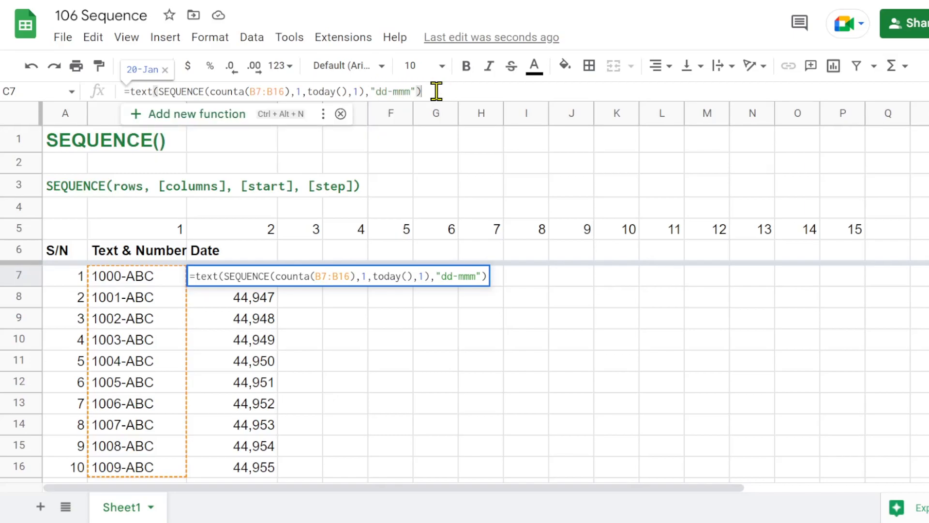
key("Return")
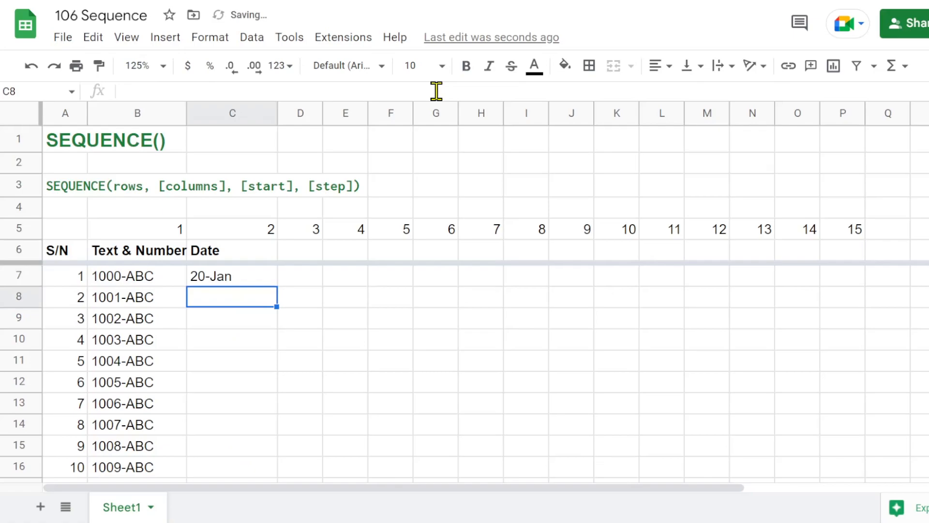
Extend the TEXT format in the C7 formula to "dd-mmm-yy" so it includes the year.
left_click(221, 282)
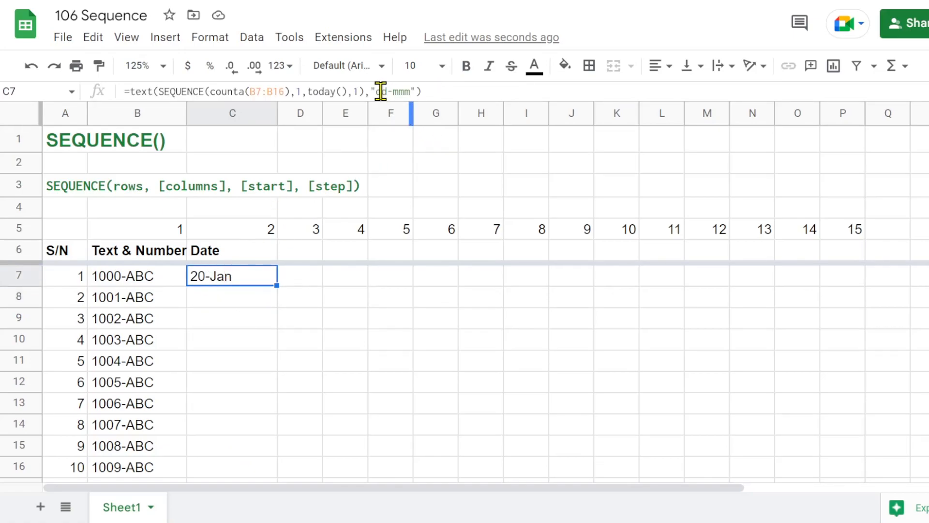
left_click(411, 91)
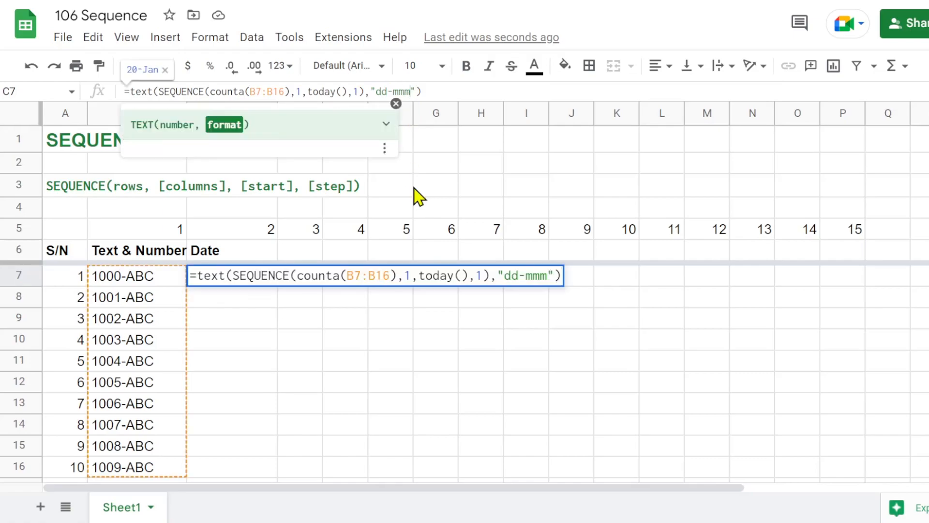
type("-yy")
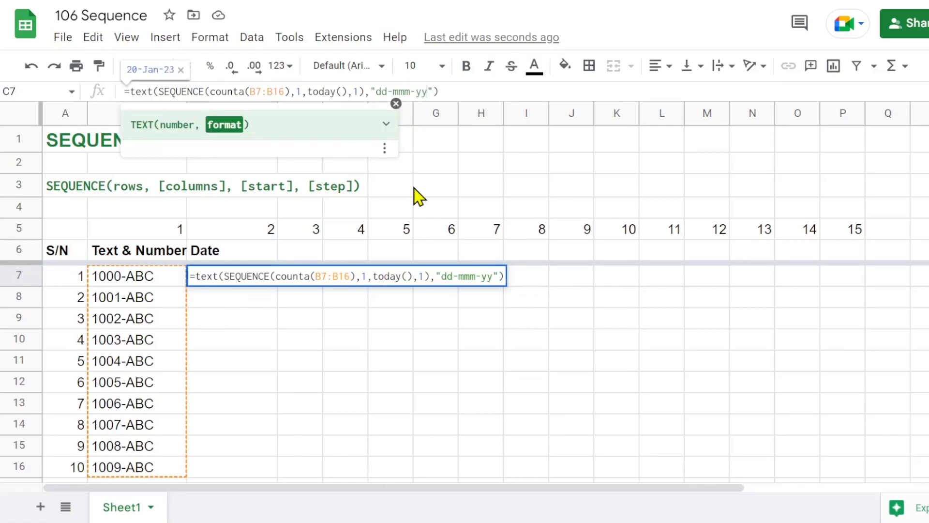
key("Return")
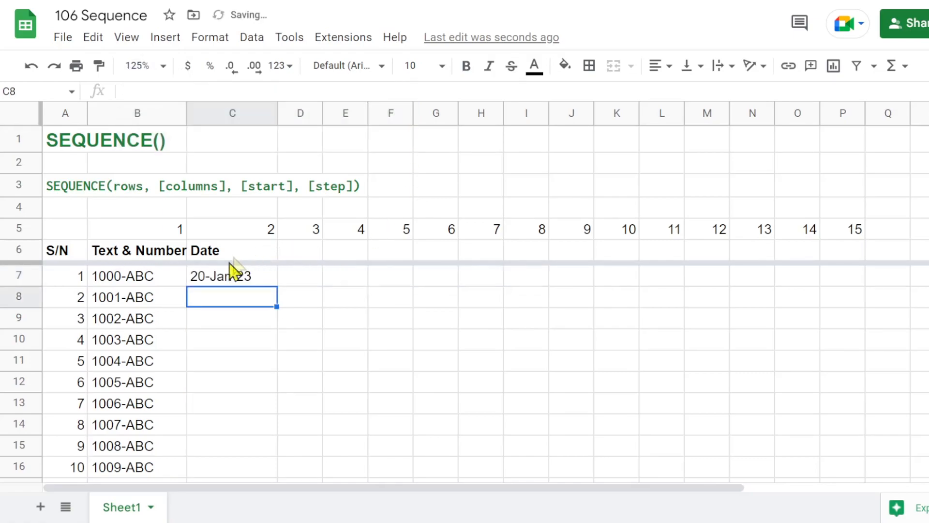
Convert the TEXT and SEQUENCE formula in C7 into an array formula so the dates fill the column.
left_click(257, 277)
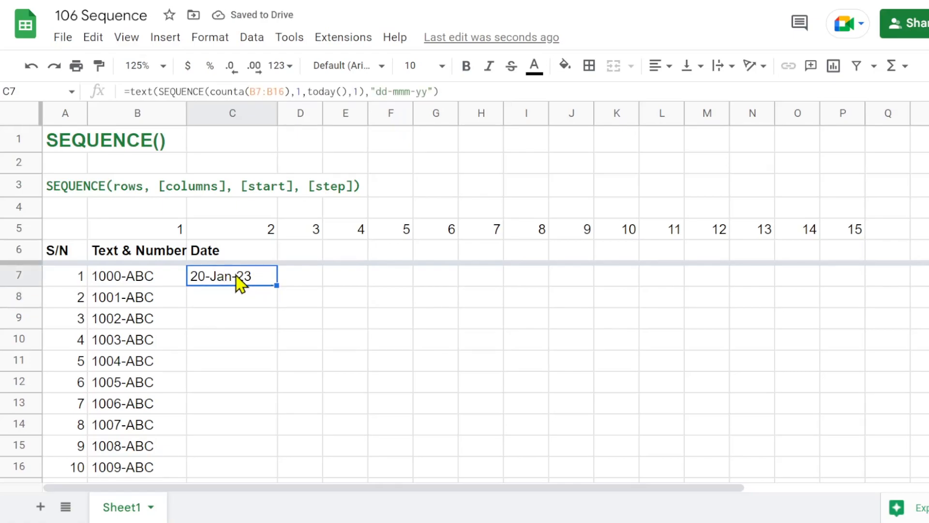
left_click(459, 92)
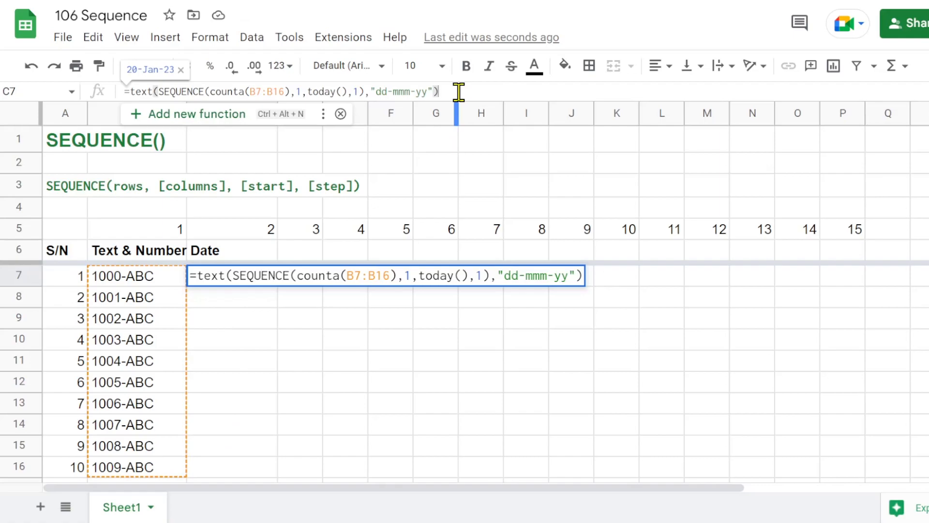
key("ctrl+shift+Return")
key("Return")
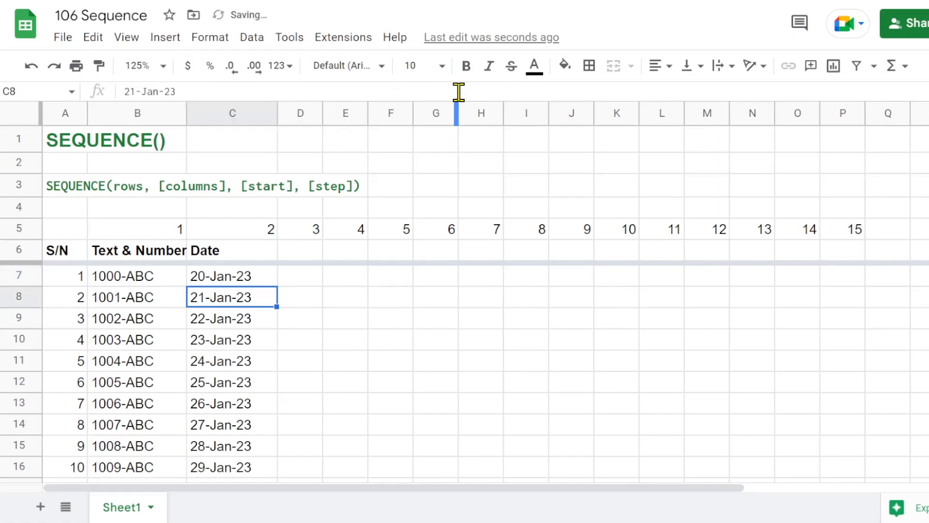
Center the Date heading and the dates below it in C6:C16 horizontally.
left_click(233, 253)
left_click_drag(241, 334, 243, 468)
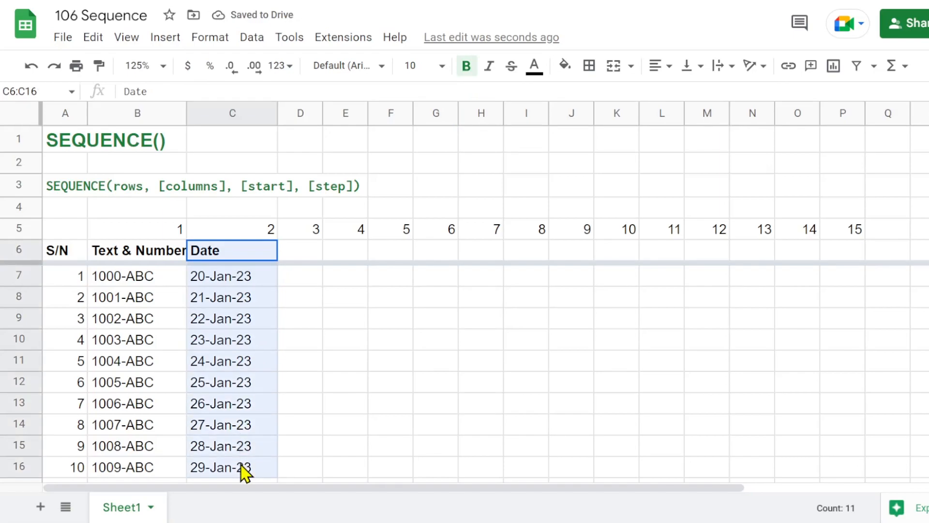
left_click(659, 82)
left_click(678, 93)
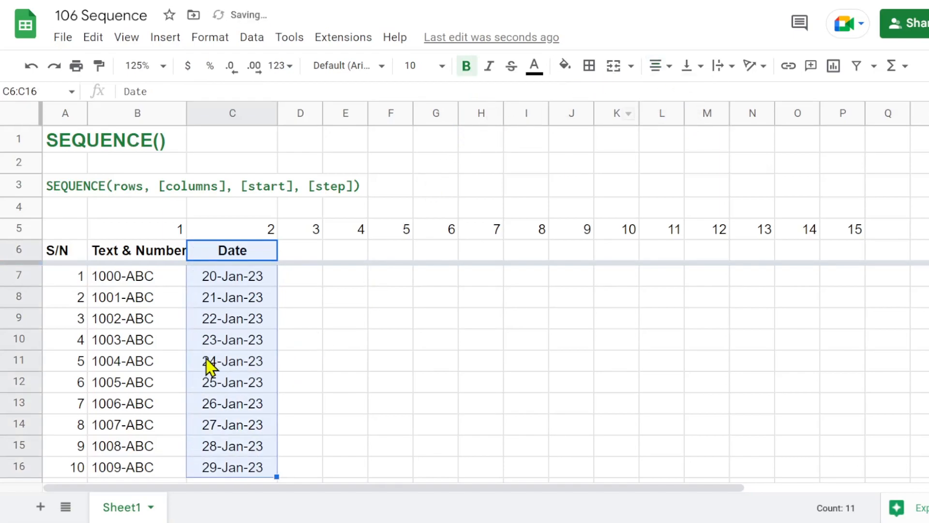
left_click(239, 321)
scroll(239, 317, "down", 3)
scroll(239, 315, "up", 3)
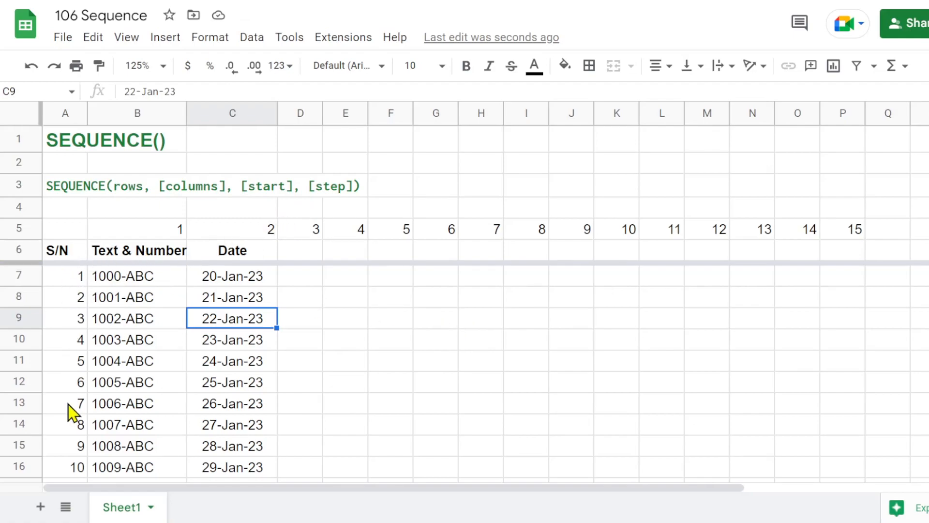
Start a SEQUENCE formula in cell F8 with 53 rows and 7 columns.
left_click(396, 300)
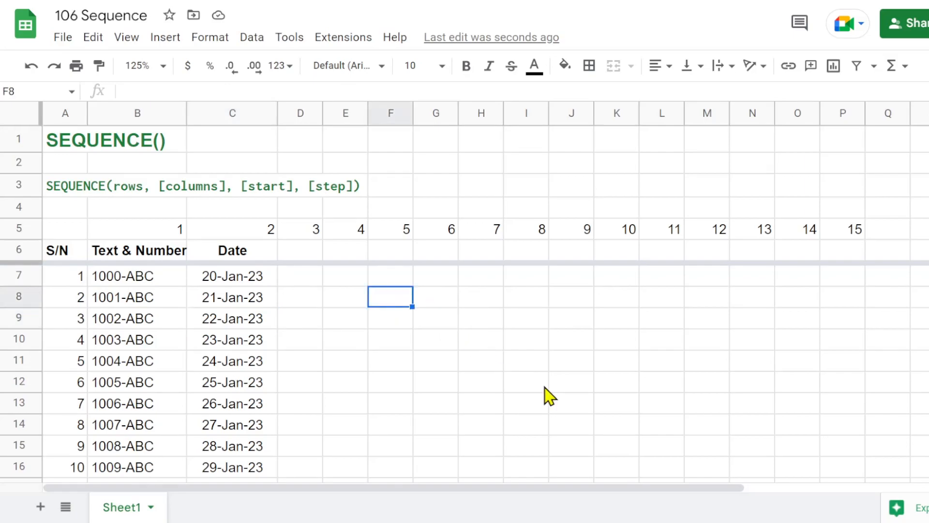
type("=")
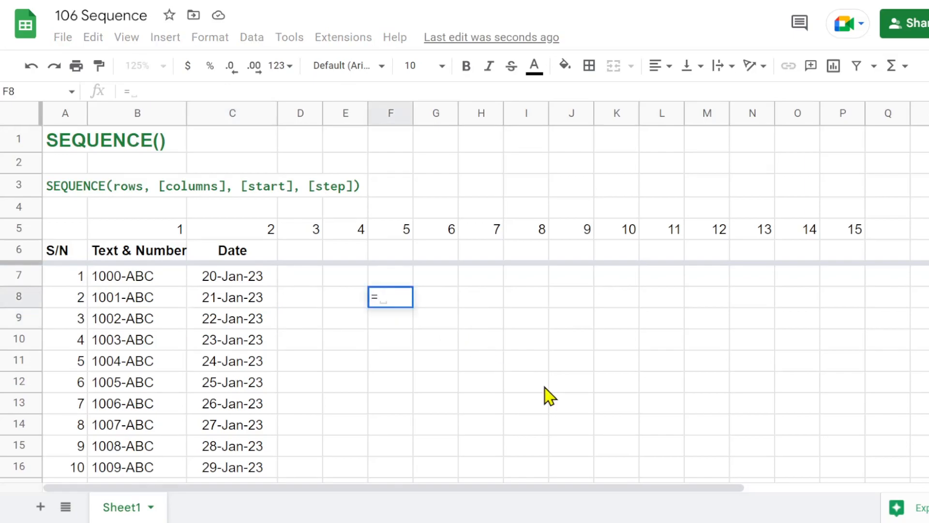
type("seq")
left_click(385, 329)
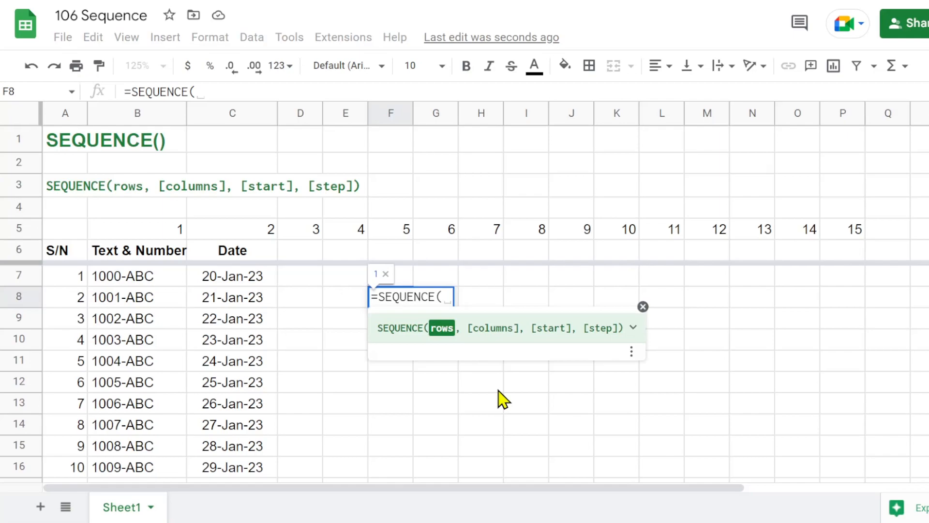
type("53")
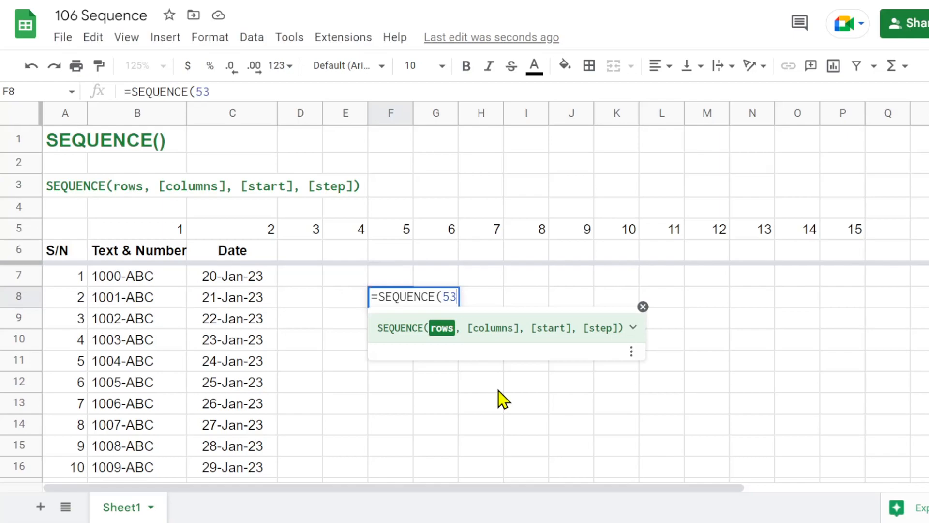
type(", ")
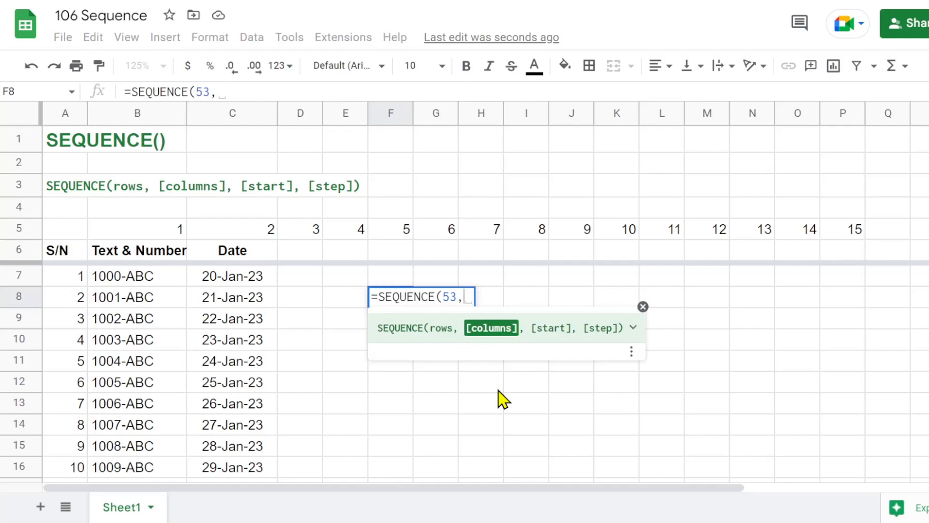
type("7")
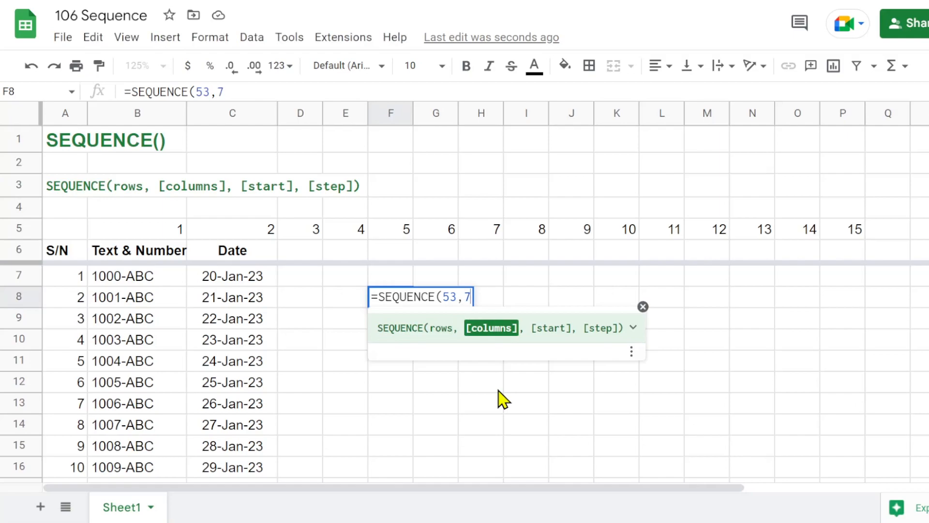
type(",")
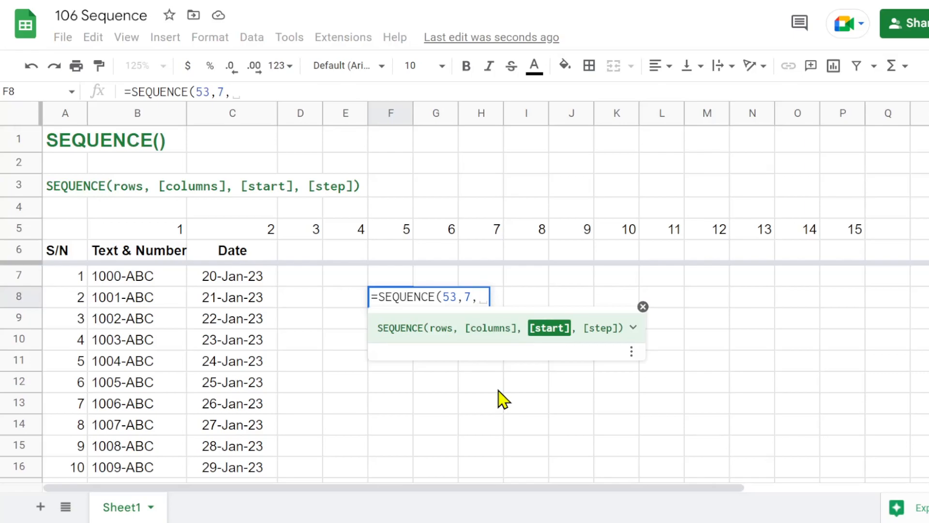
type("today")
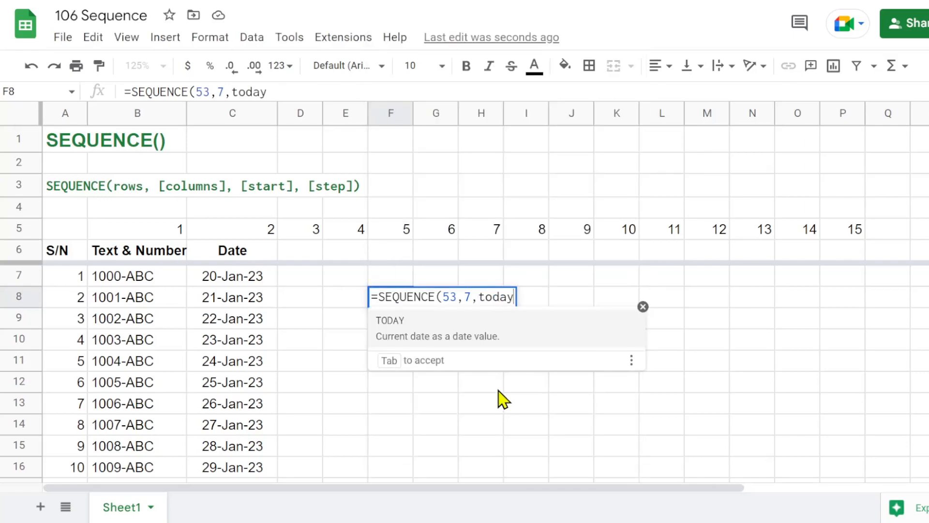
type("()")
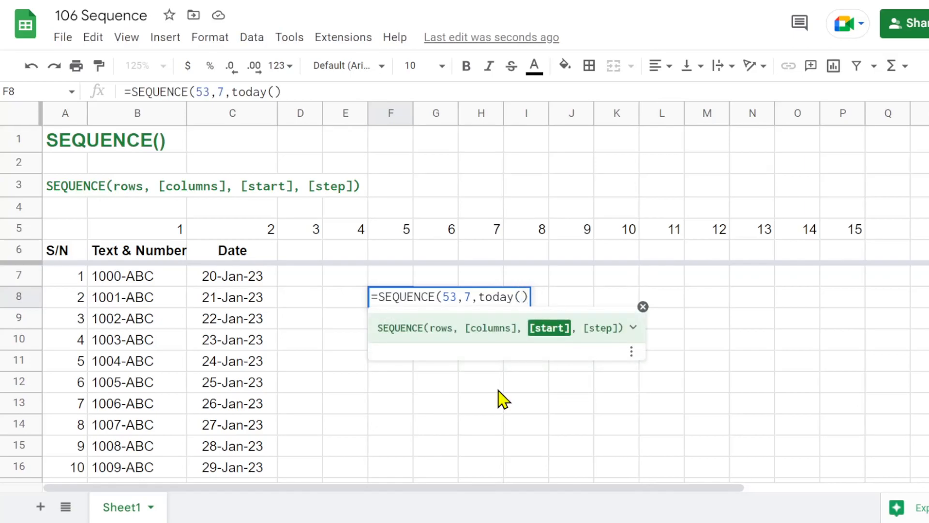
type(",")
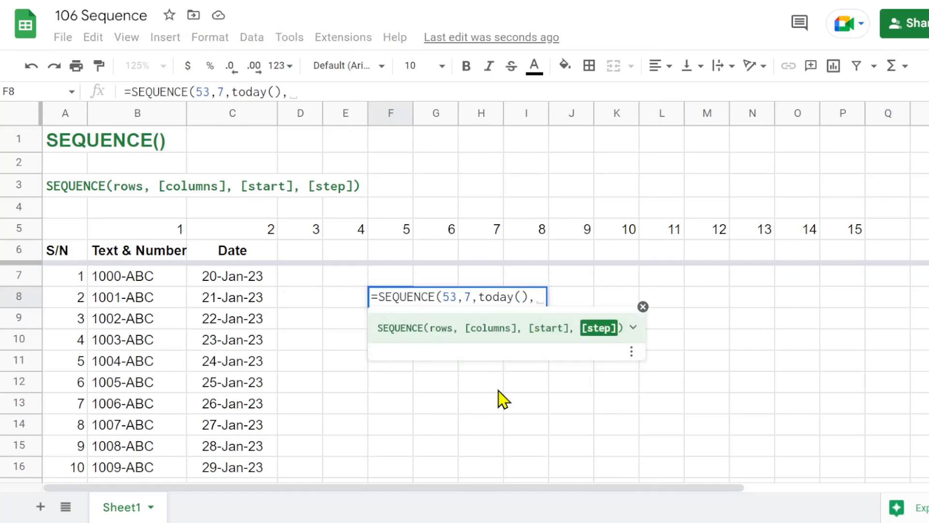
type("1)")
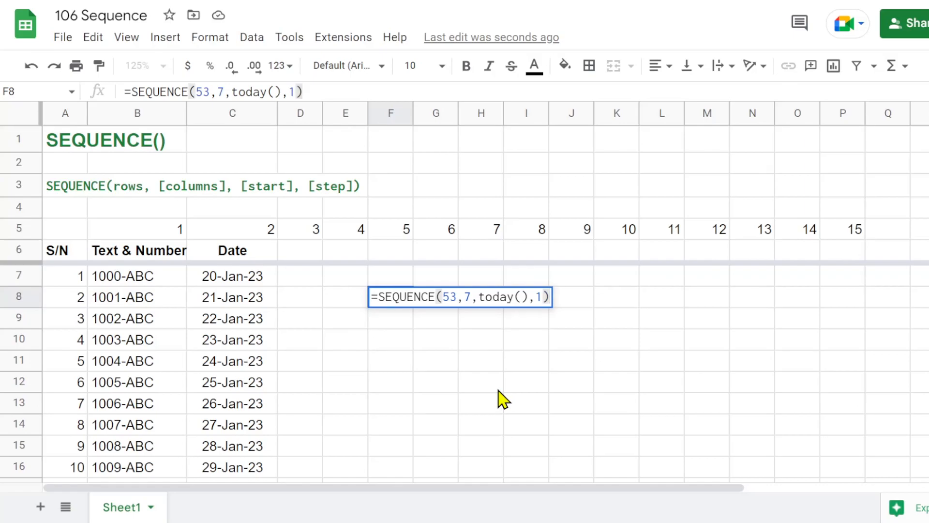
Complete the formula in F8 as =SEQUENCE(53,7,today(),1), starting from today's date with a step of 1.
key("Return")
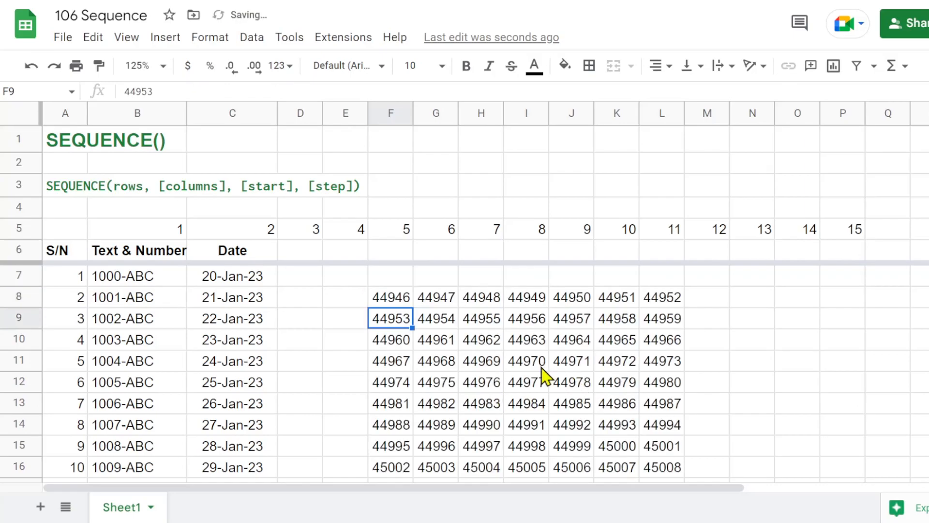
Add weekday headings Sun to Sat in F6:L6 directly above the date grid, with the SEQUENCE formula starting in F7.
scroll(509, 363, "down", 8)
scroll(509, 363, "down", 10)
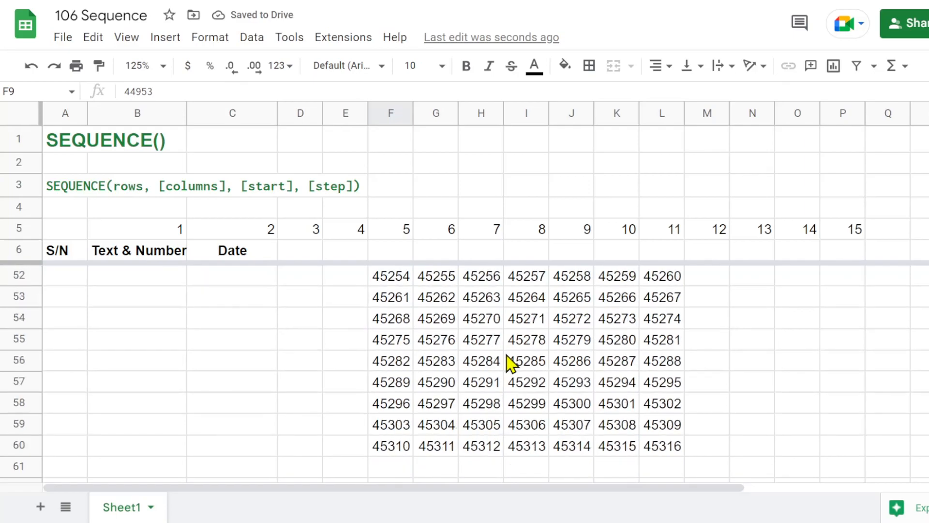
scroll(510, 363, "up", 17)
scroll(509, 363, "up", 1)
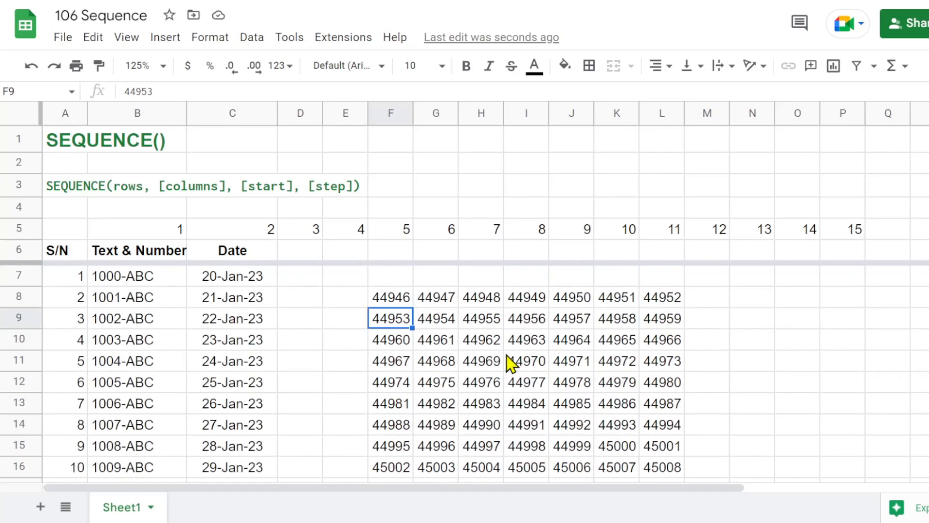
left_click(386, 297)
left_click(389, 277)
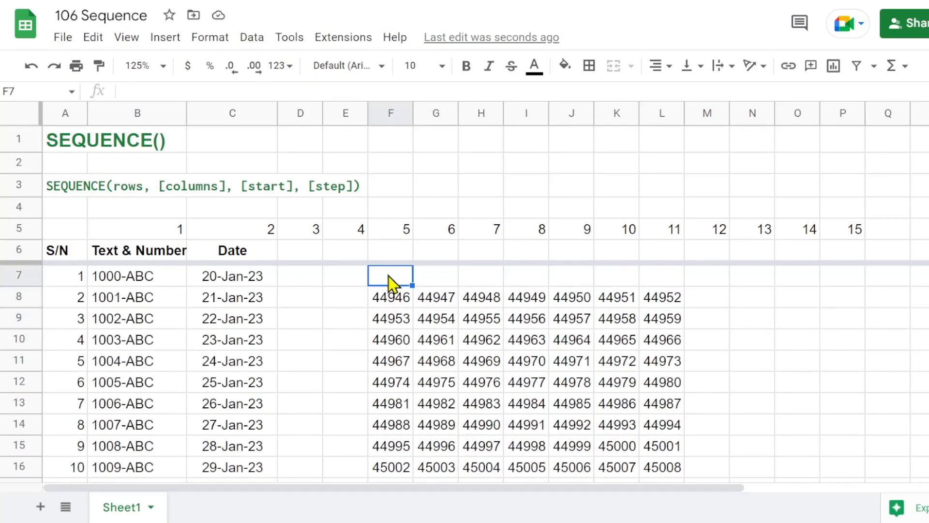
type("Su")
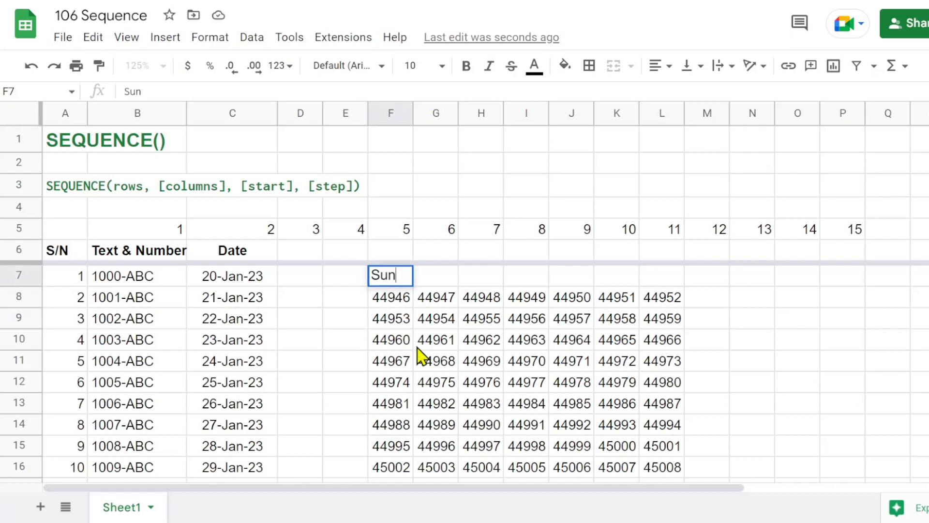
type("n")
key("Return")
key("Up")
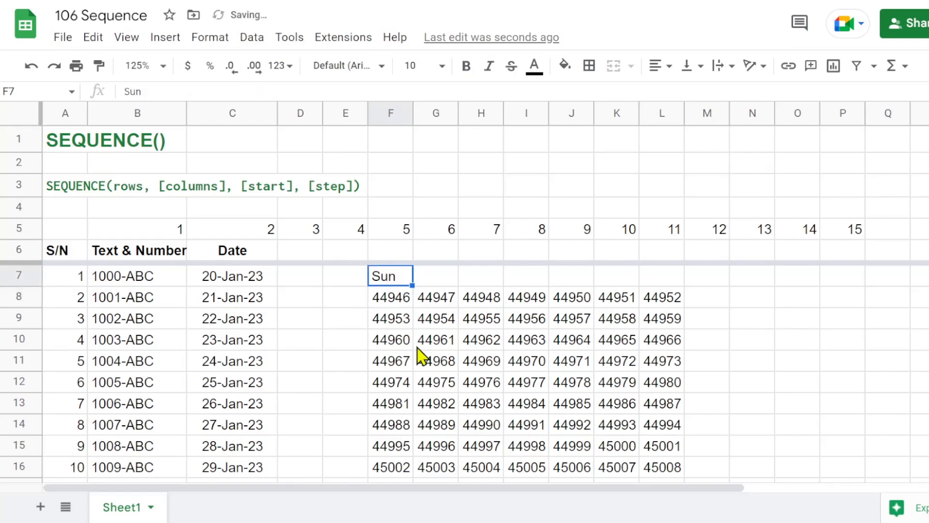
left_click_drag(412, 285, 664, 291)
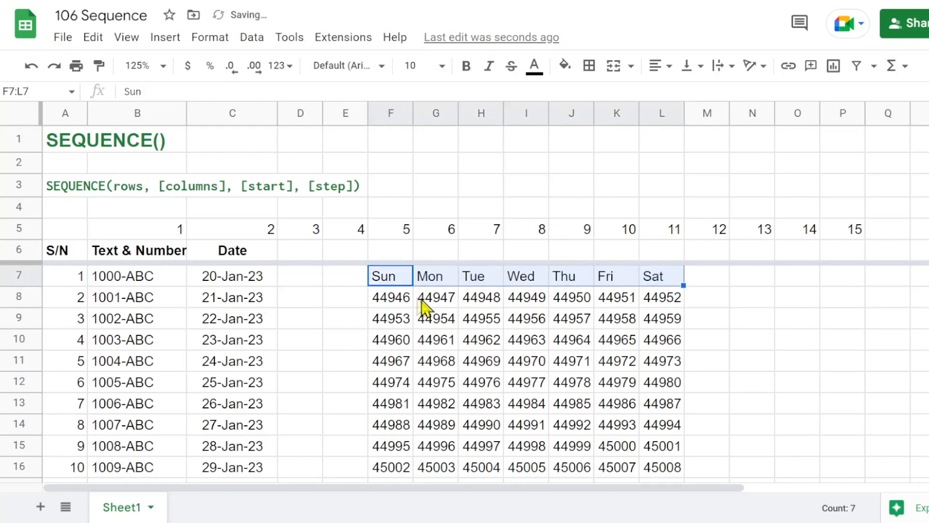
mouse_move(380, 259)
left_mouse_down()
mouse_move(383, 296)
mouse_move(385, 263)
left_mouse_up()
left_click(383, 294)
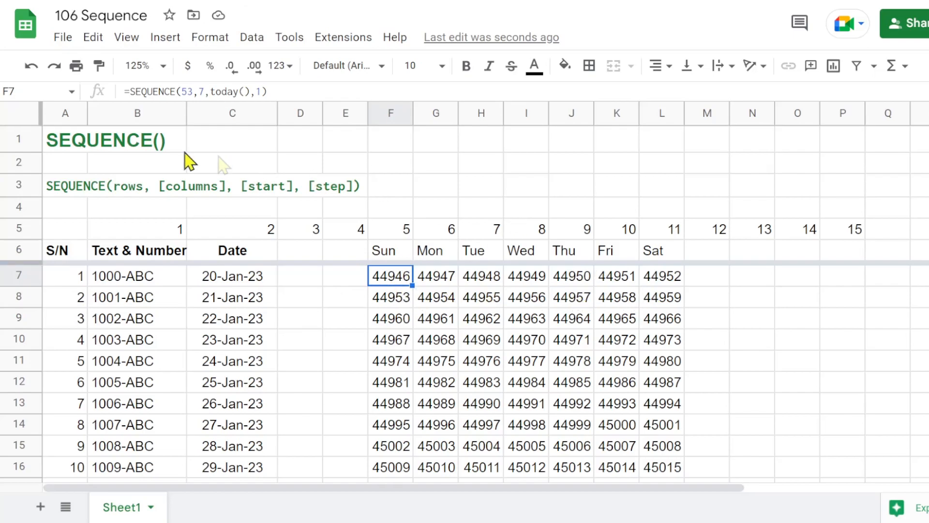
Wrap the date grid's SEQUENCE formula in TEXT with the format "dd-mmm", as an array formula.
left_click(128, 91)
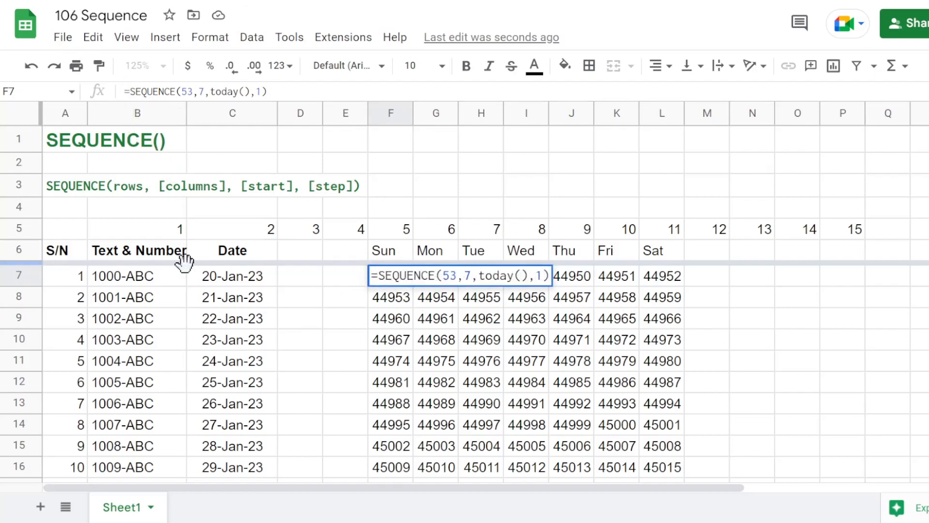
type("text(")
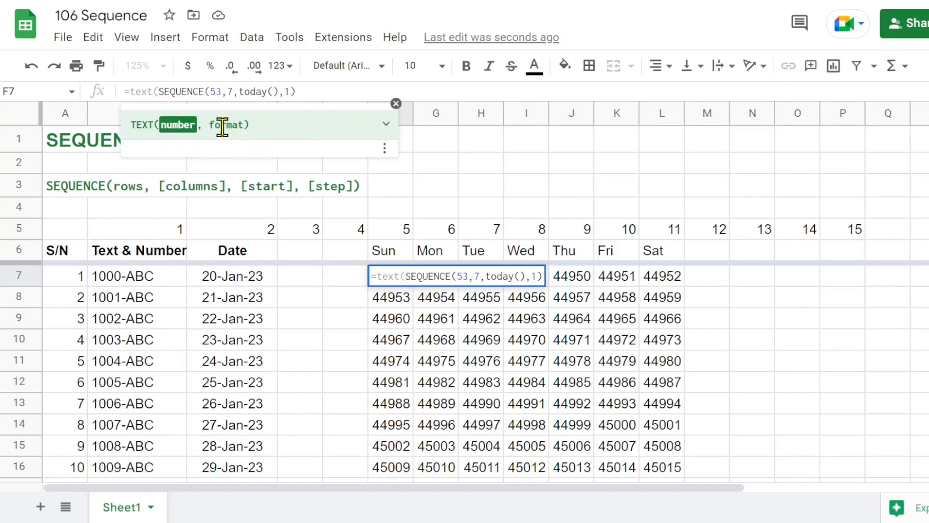
left_click(385, 124)
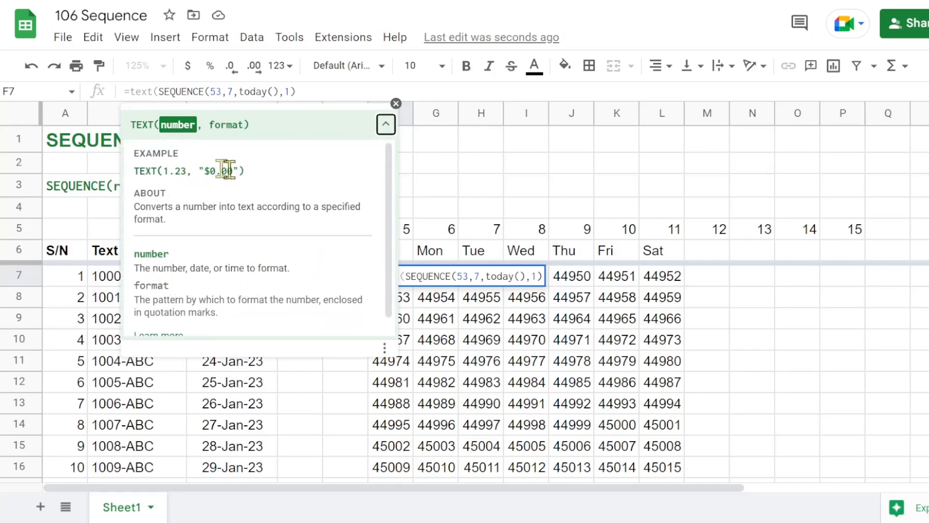
left_click(302, 97)
type(",")
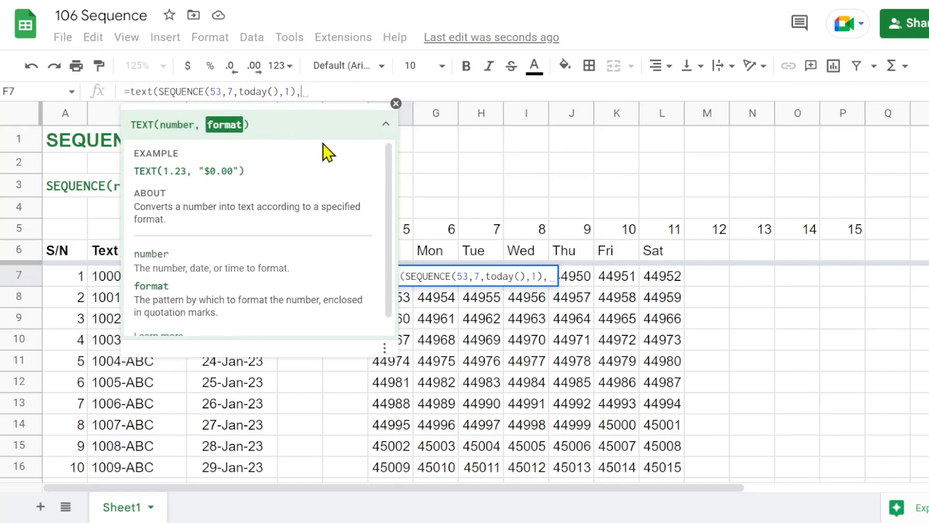
type("\"\"")
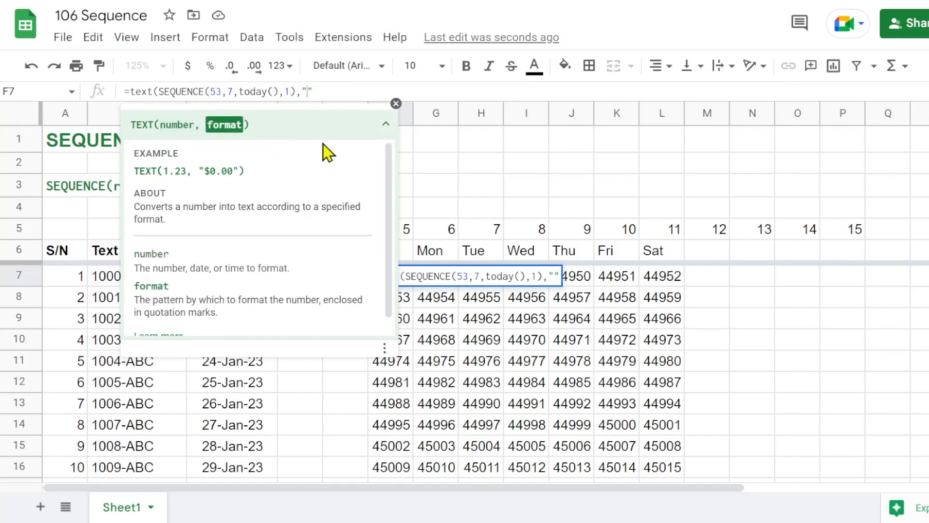
type("dd")
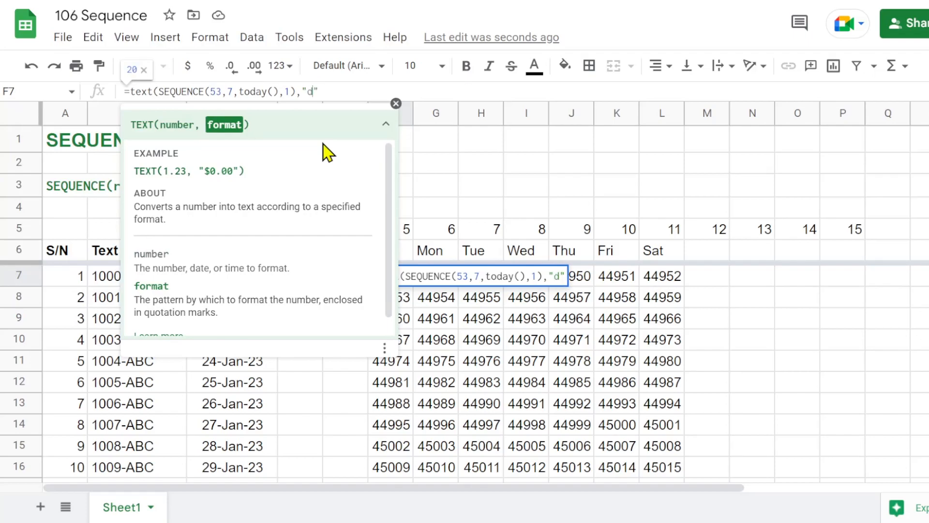
type("-")
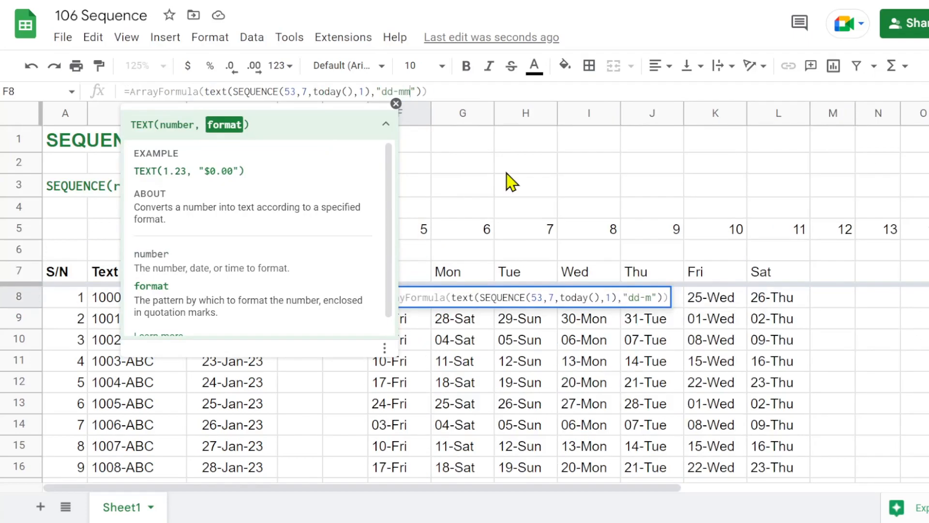
type("mula(")
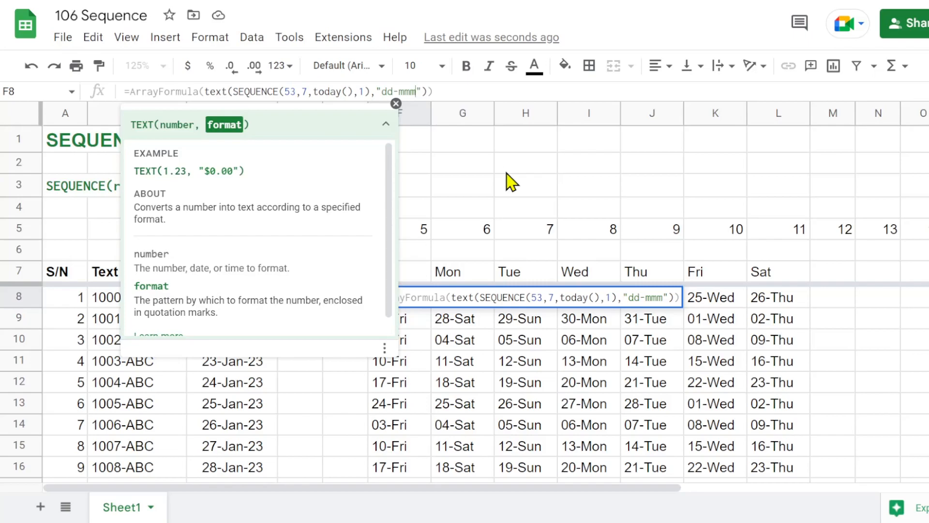
key("Return")
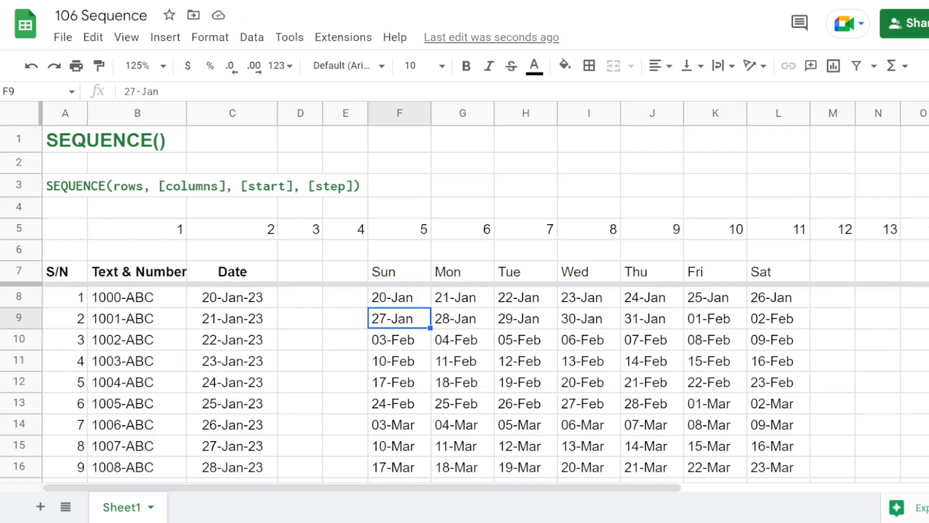
Replace today() in the F8 formula with date(2023,1,1) as the start of the date grid.
left_click(394, 300)
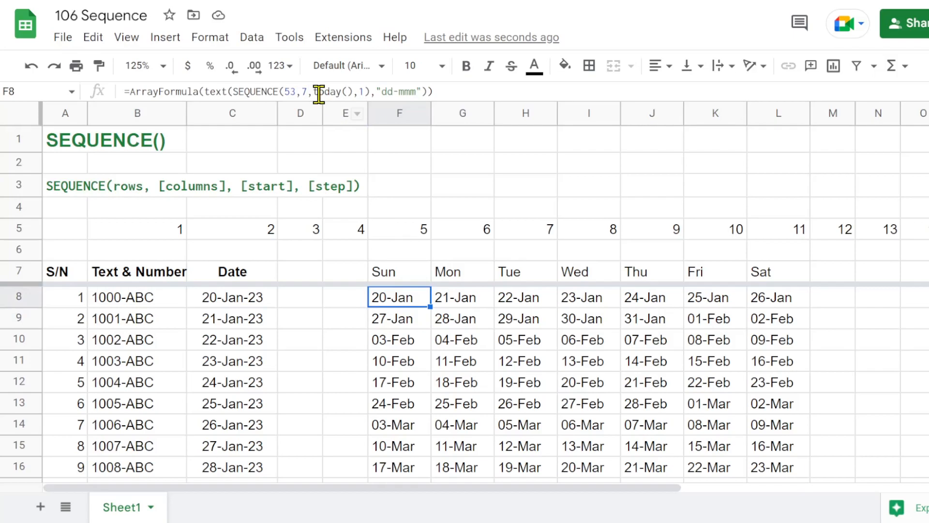
left_click_drag(314, 92, 353, 91)
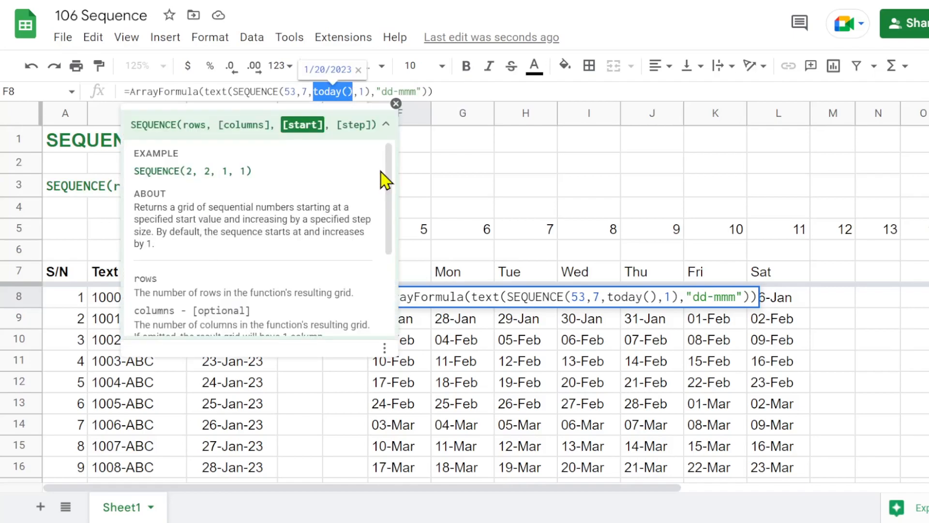
type("date")
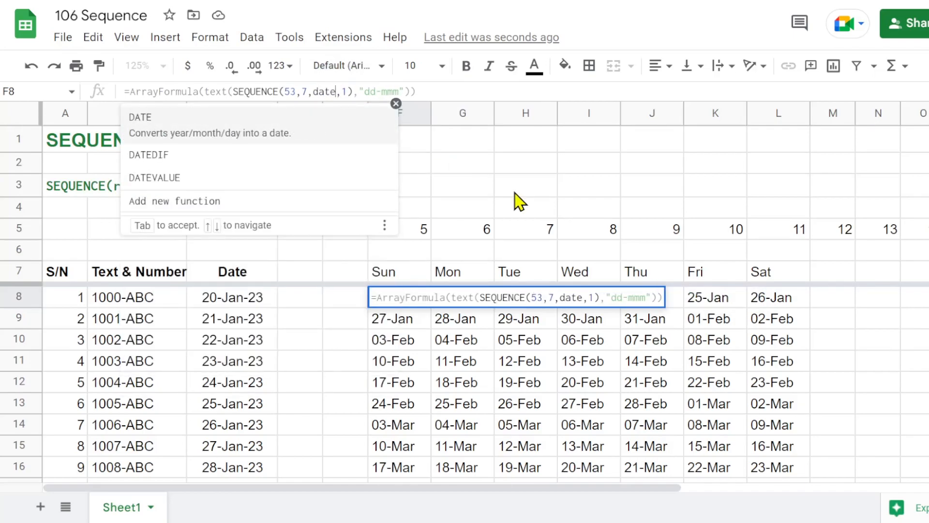
type("(2023")
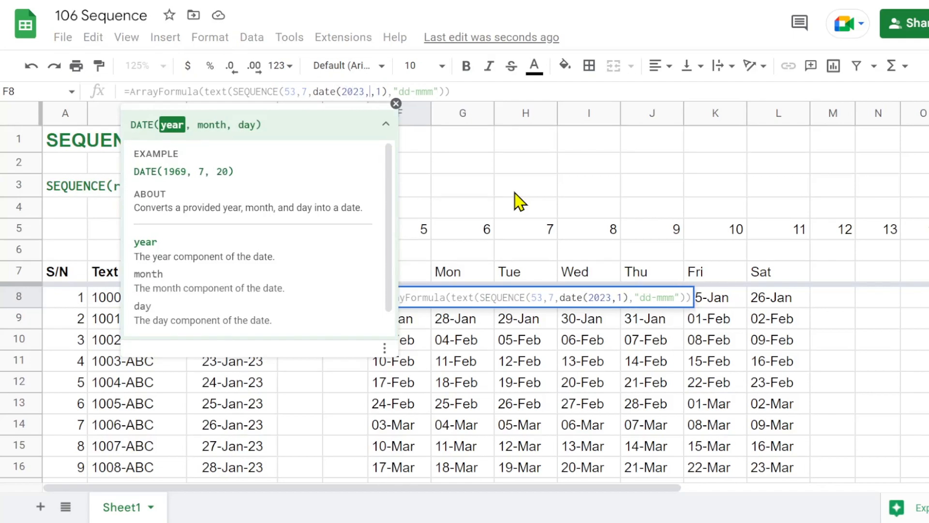
type(",1,1")
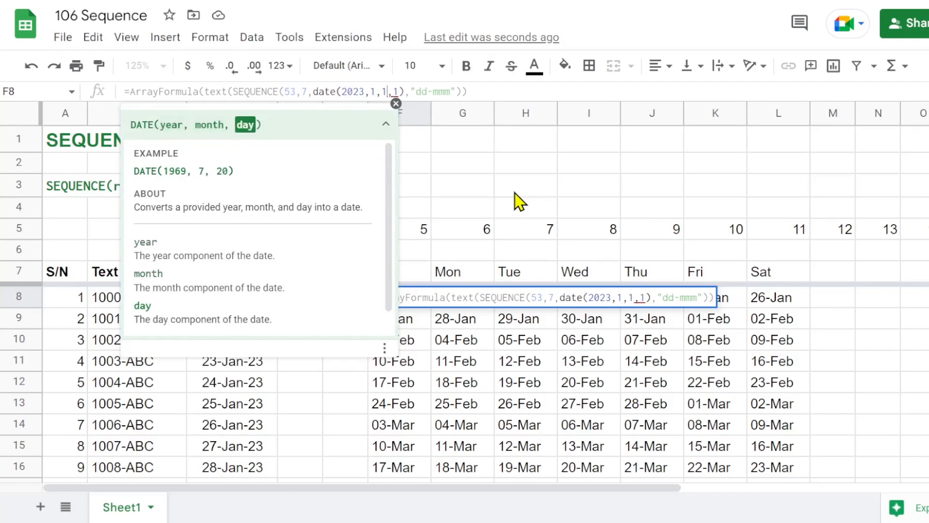
type(")")
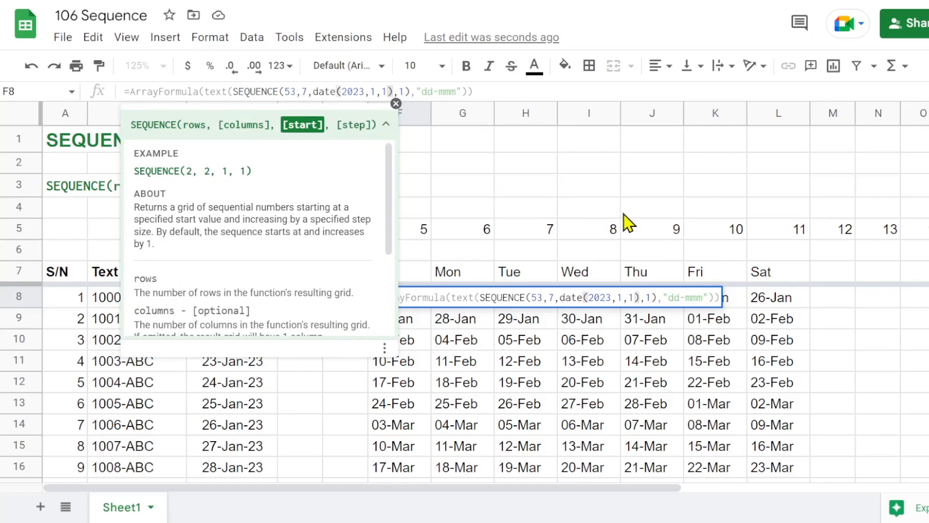
key("Return")
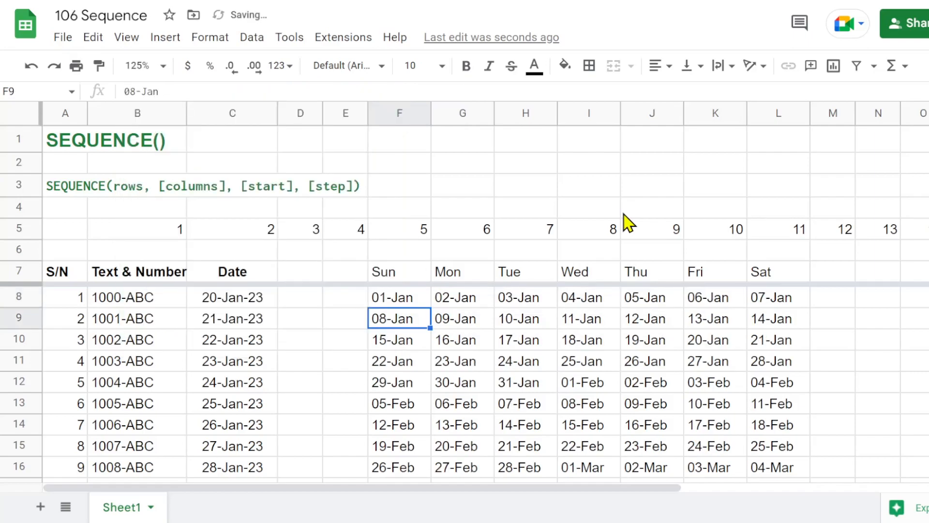
key("Up")
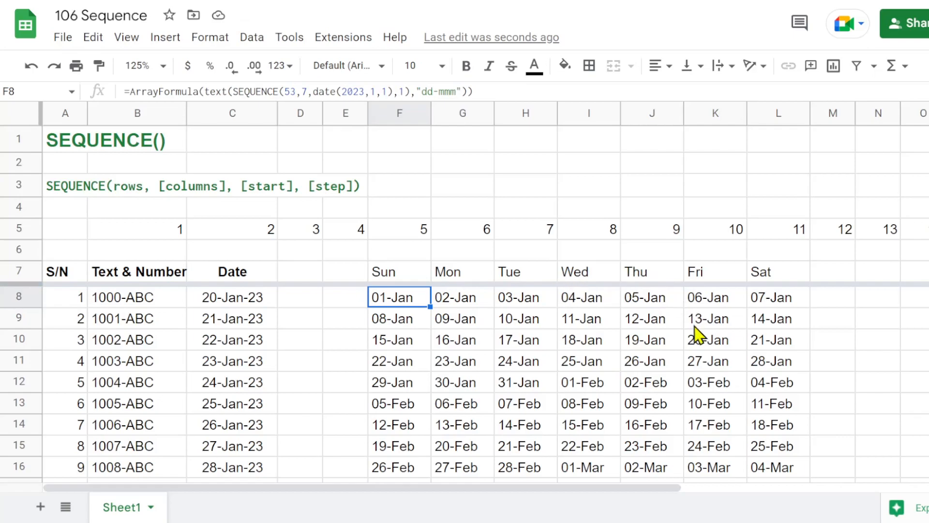
left_click(707, 348)
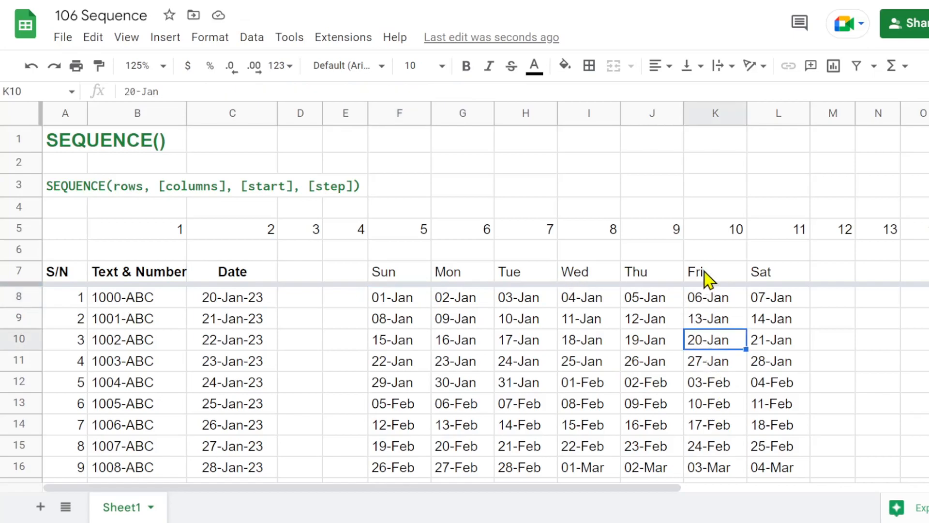
Center the weekday headings in F7:L7 and make them bold.
left_click_drag(386, 280, 783, 279)
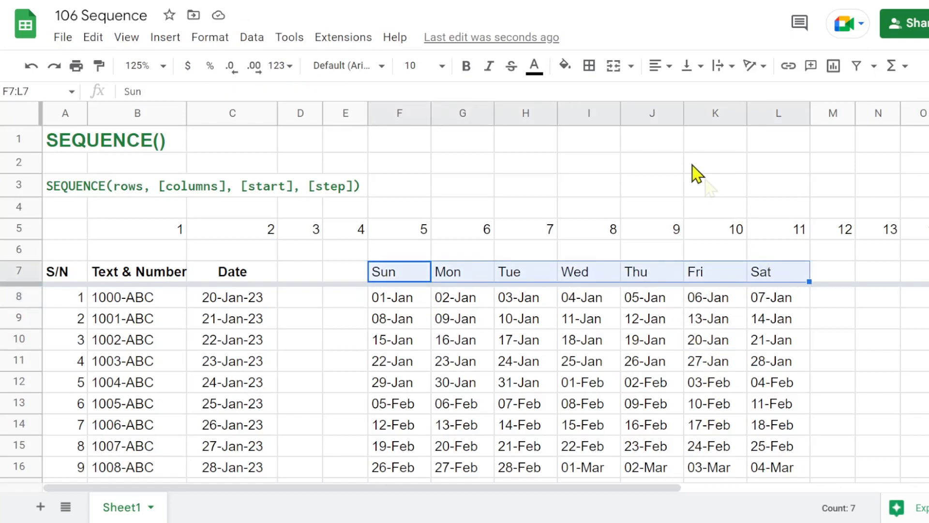
left_click(656, 66)
left_click(678, 92)
left_click(466, 68)
left_click(618, 322)
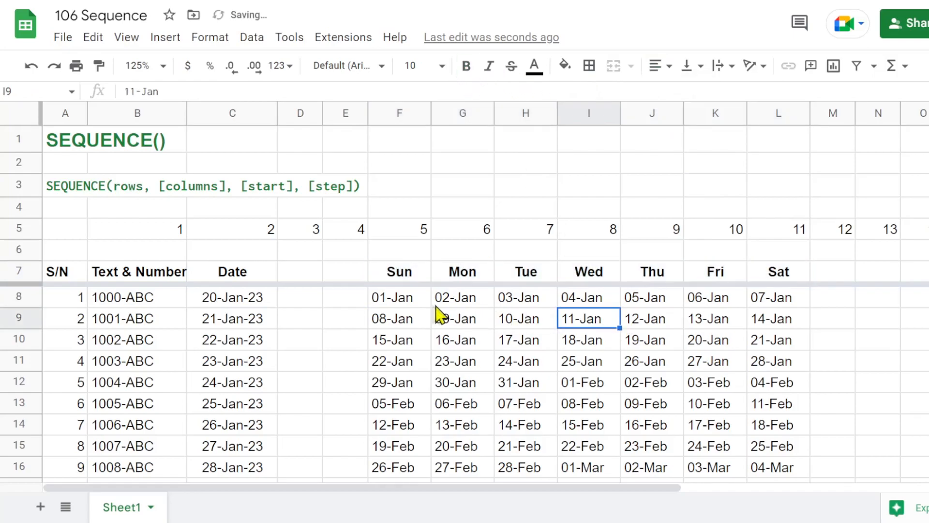
Select the whole date grid F8:L60 and open conditional formatting for it.
left_click(385, 300)
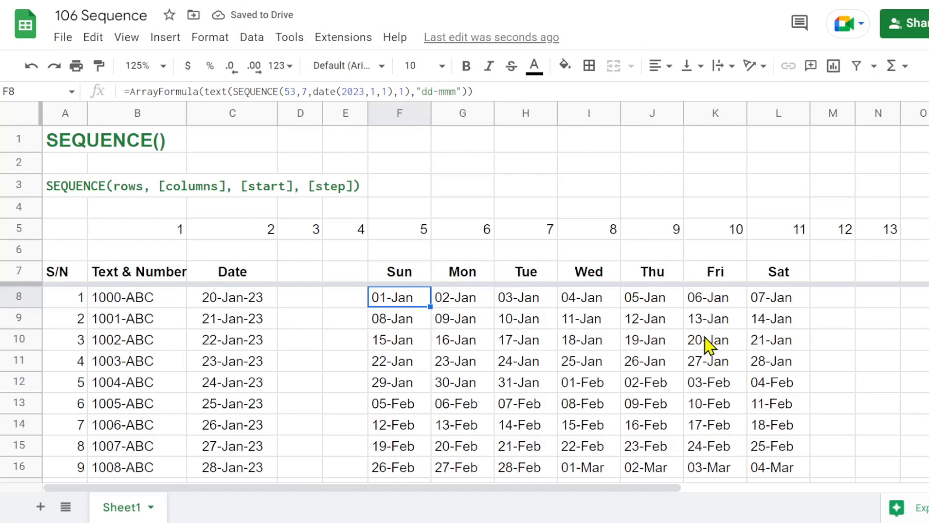
scroll(660, 361, "down", 6)
scroll(660, 361, "down", 12)
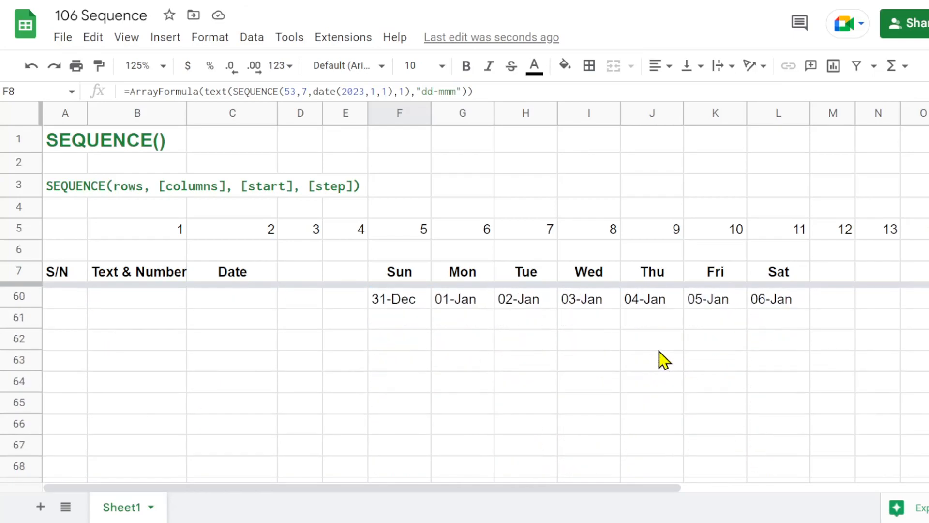
left_click(772, 300, "shift")
scroll(716, 364, "up", 5)
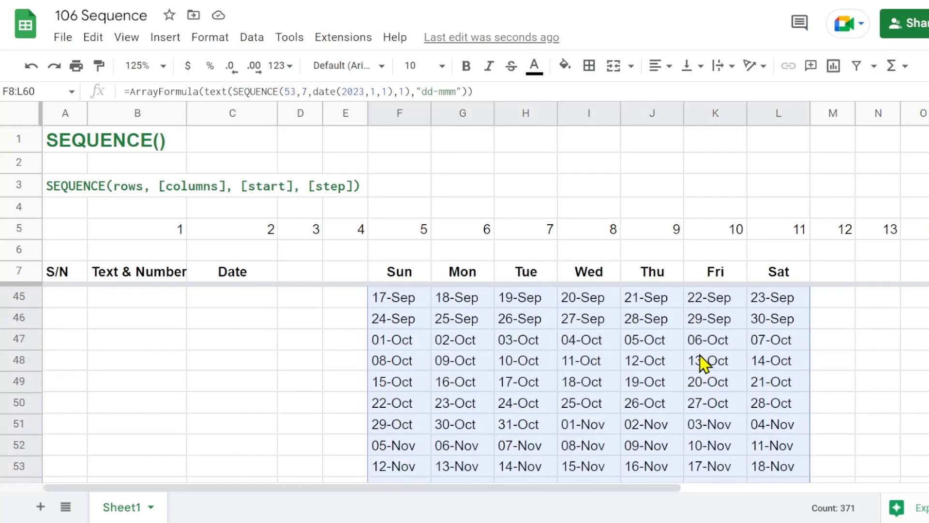
right_click(595, 352)
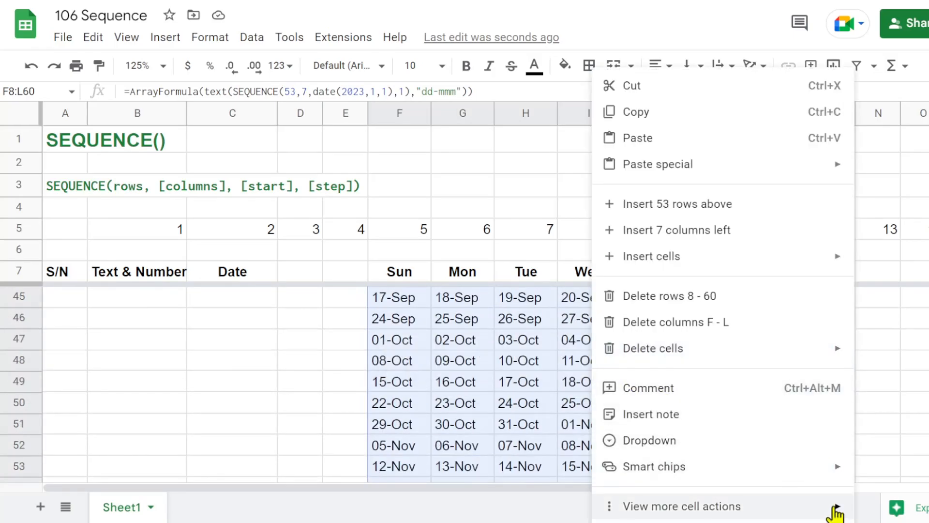
mouse_move(836, 507)
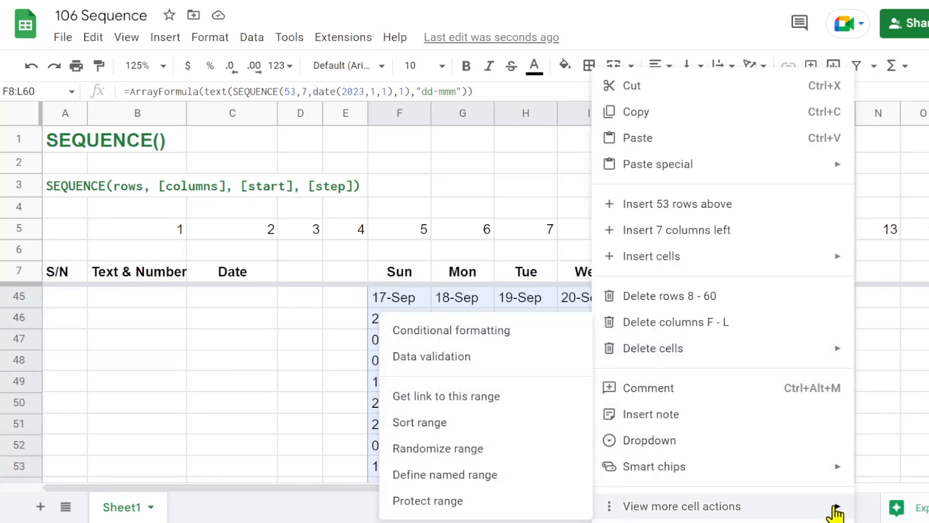
left_click(453, 337)
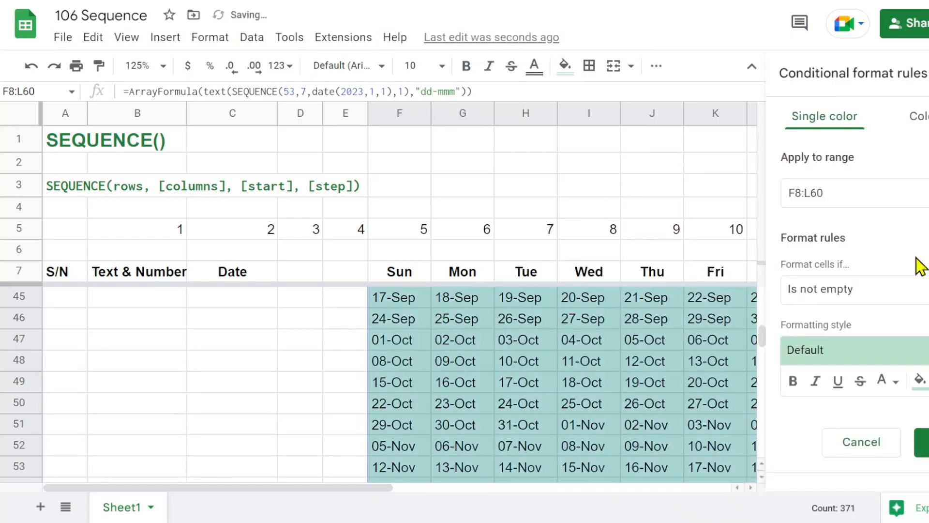
Set the conditional format rule for F8:L60 to apply when the date is today.
left_click(890, 302)
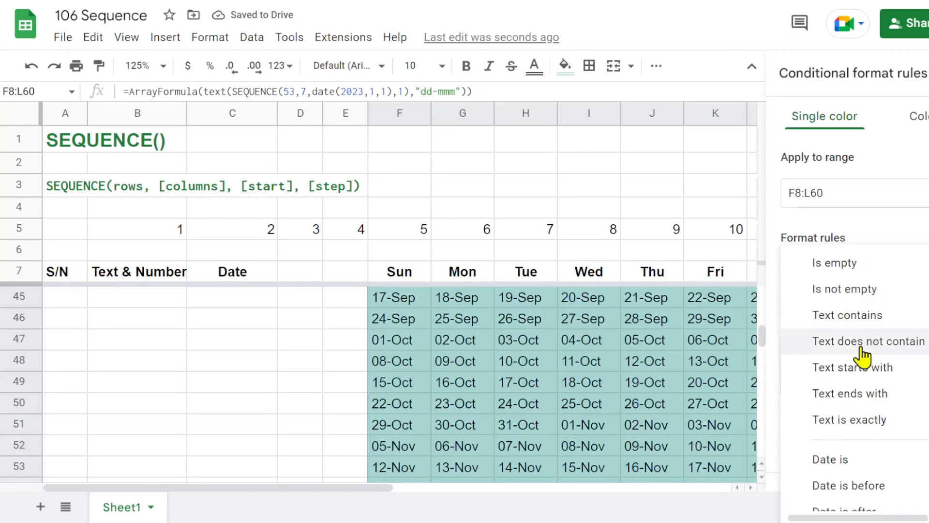
scroll(861, 349, "down", 3)
left_click(833, 300)
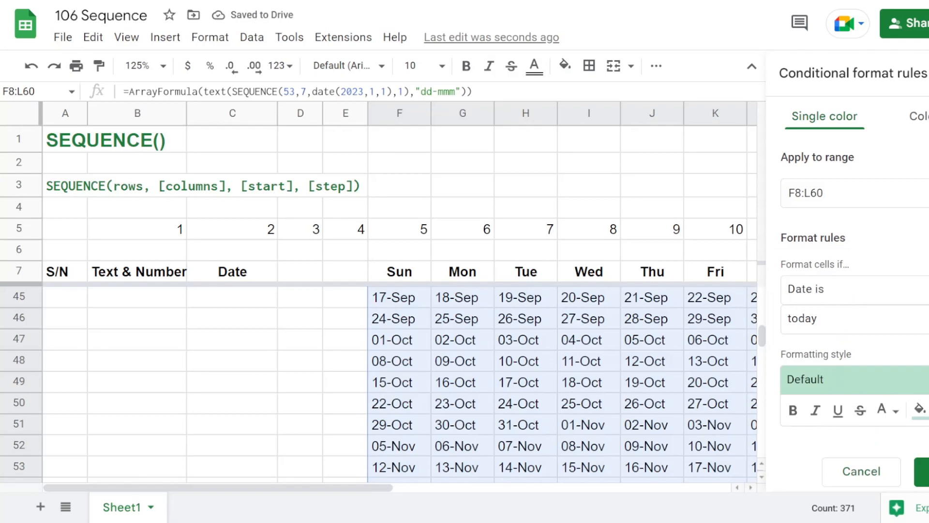
Give the today rule for F8:L60 a cyan fill and bold text, save it, and check the highlighted date in the grid.
left_click(920, 409)
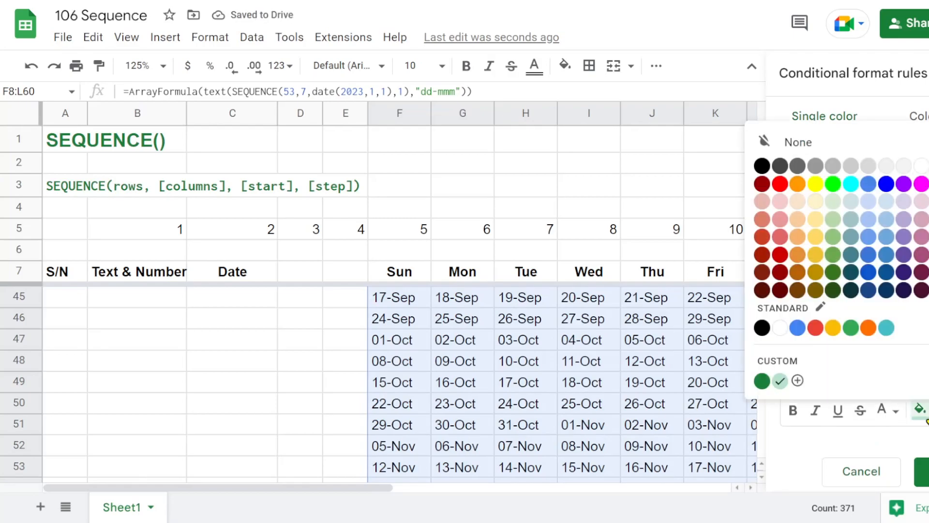
left_click(850, 185)
left_click(793, 414)
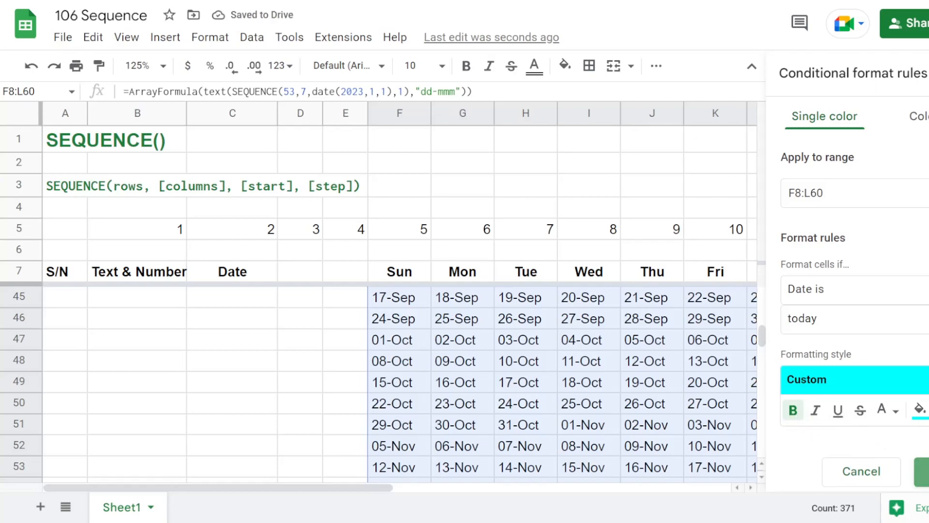
left_click(922, 472)
left_click(927, 73)
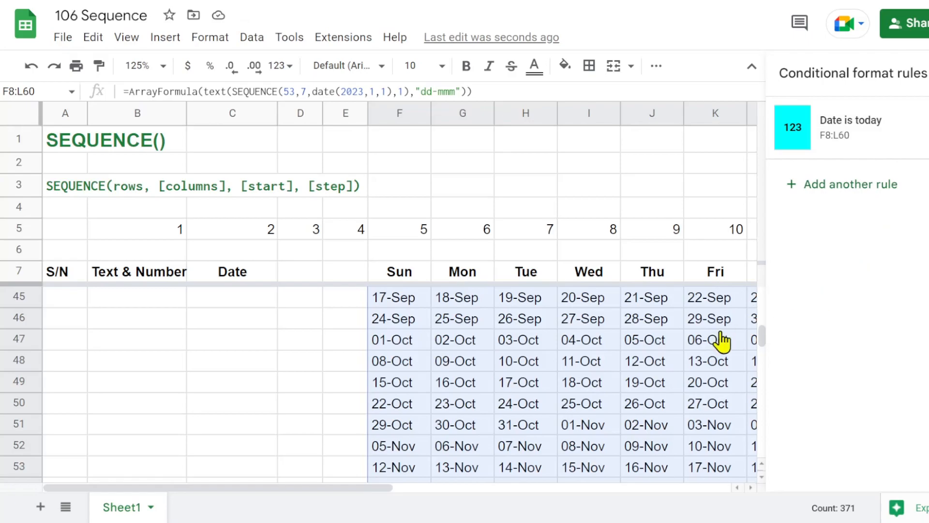
scroll(613, 356, "up", 12)
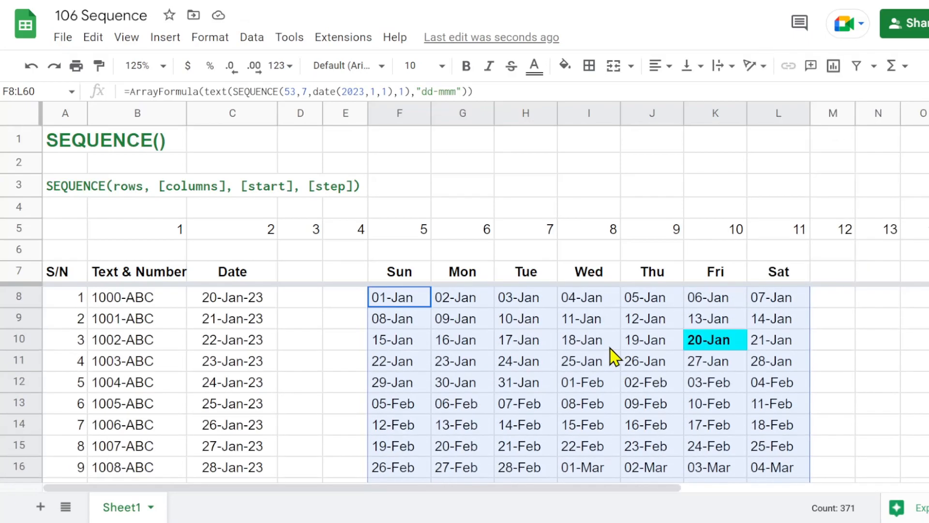
left_click(716, 347)
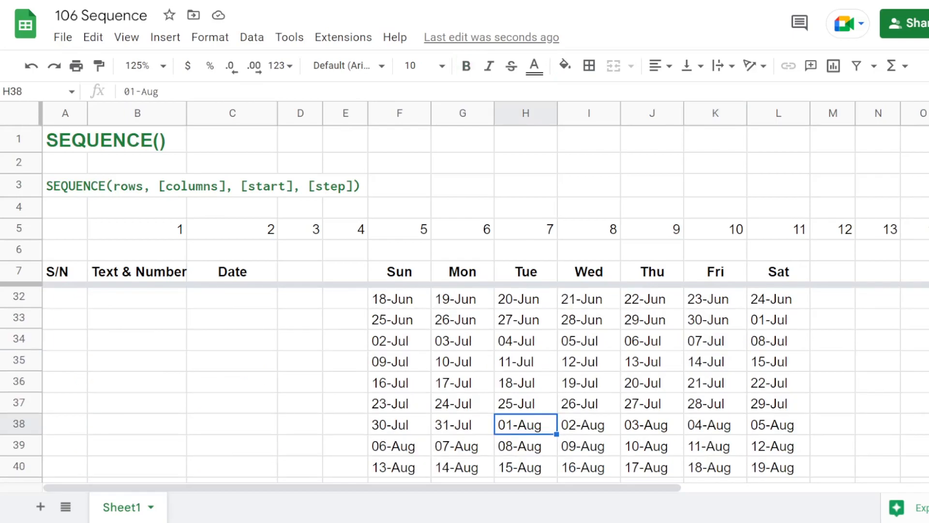
Change the SEQUENCE formula in B5 to 10 columns with a step of 10.
scroll(552, 372, "up", 8)
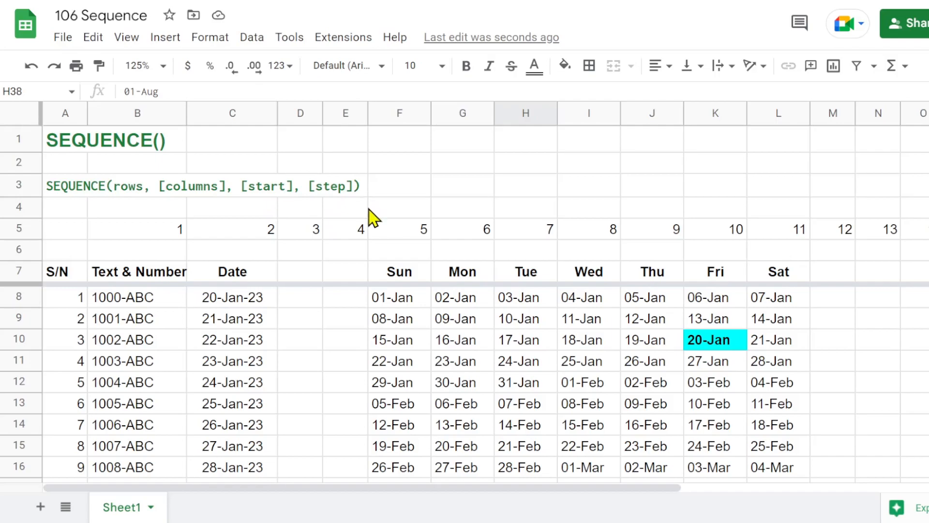
left_click(137, 237)
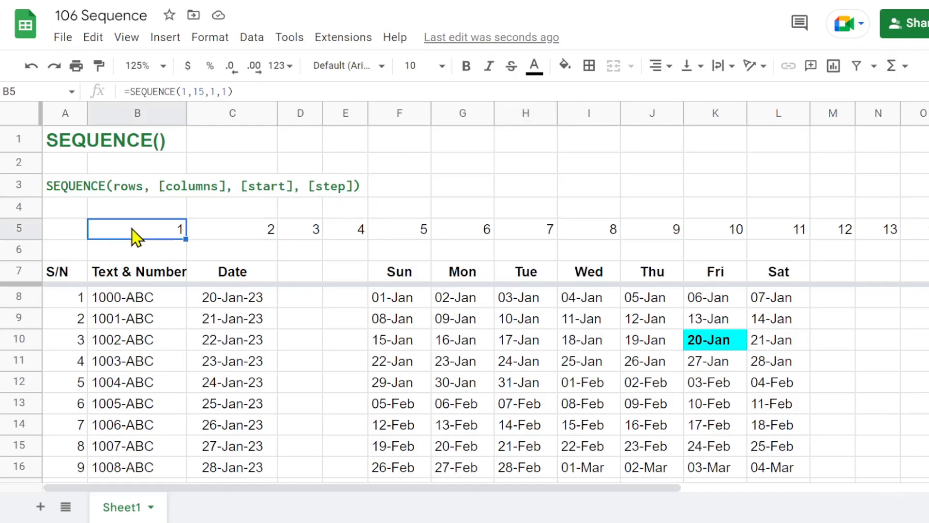
left_click(197, 91)
type("0")
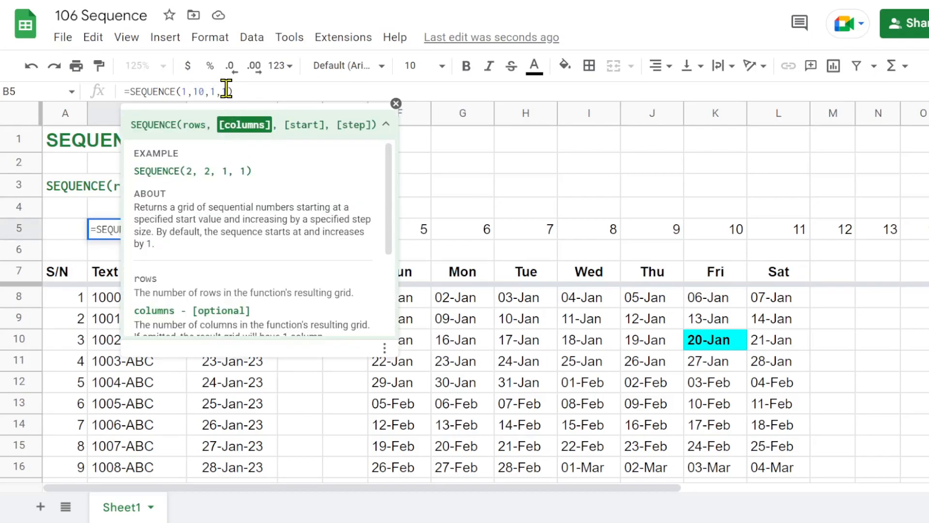
left_click(227, 91)
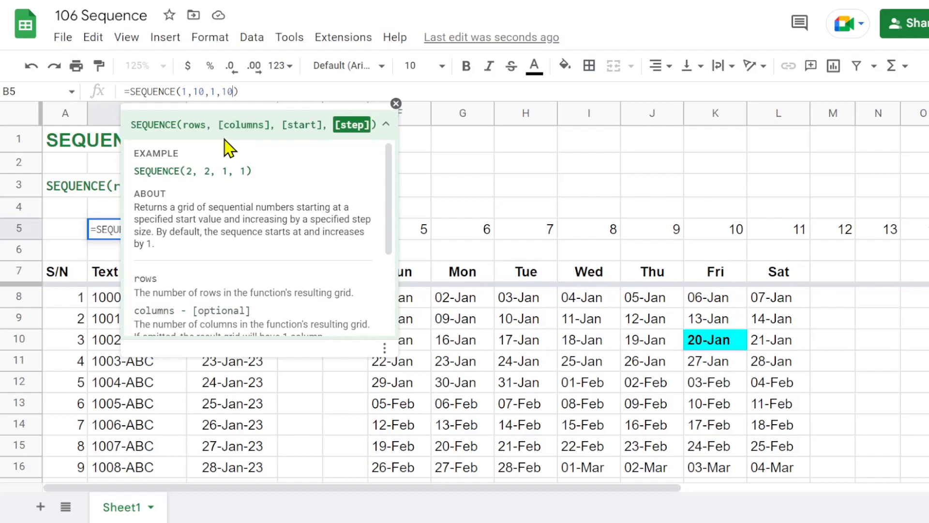
type("0")
key("Return")
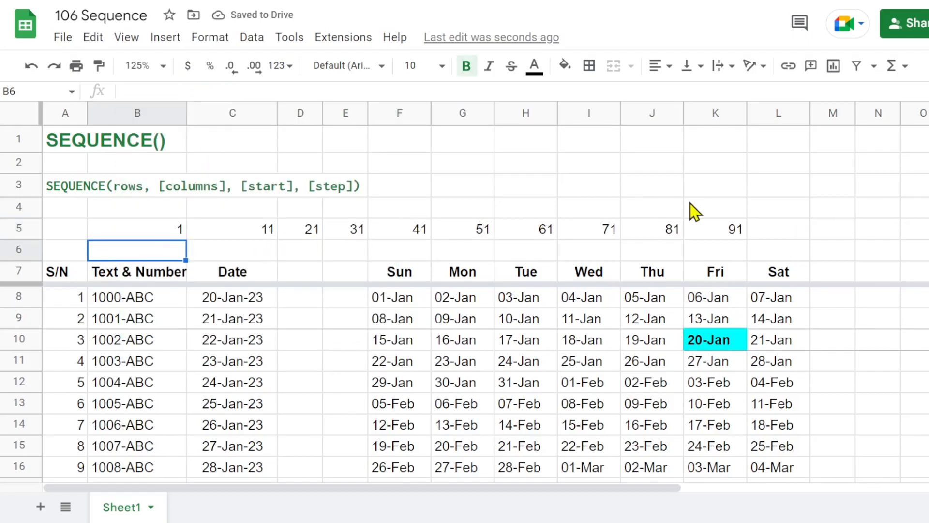
Set the step of the B5 SEQUENCE formula to 1000.
left_click(174, 233)
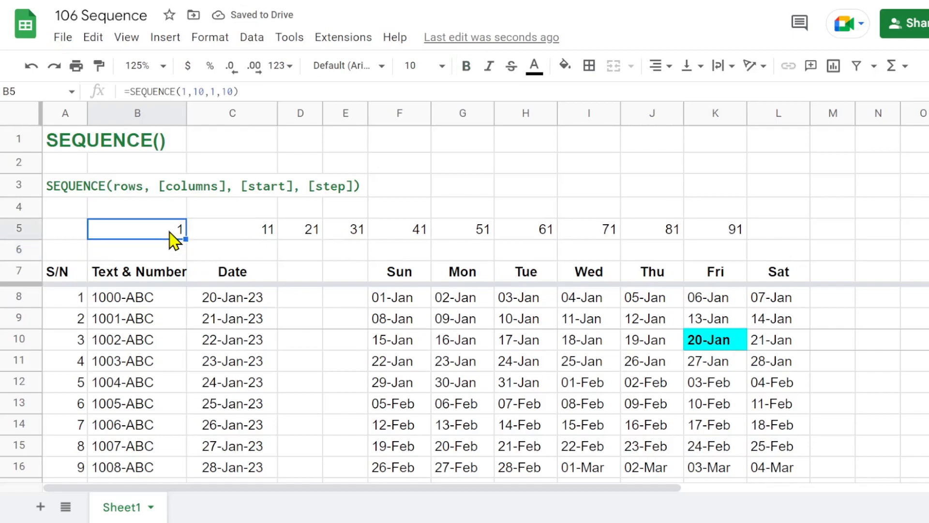
left_click(227, 91)
type("00")
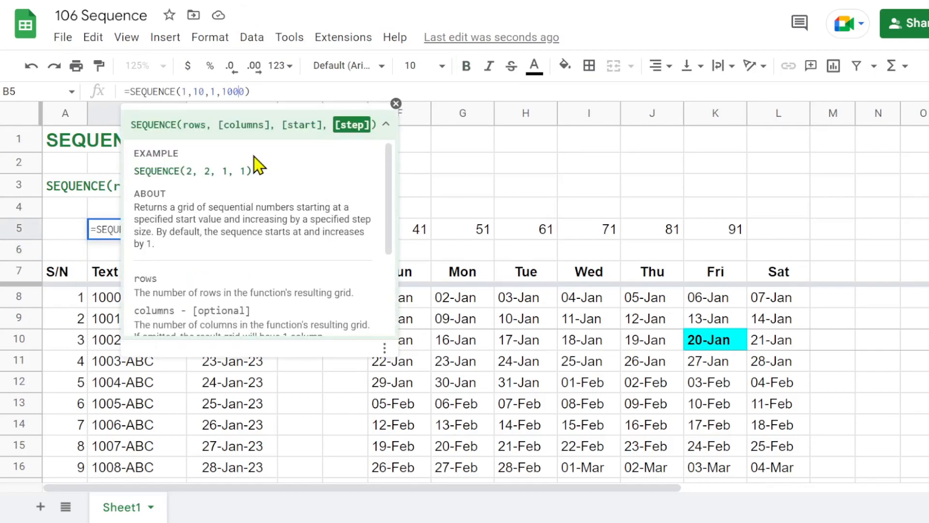
key("Return")
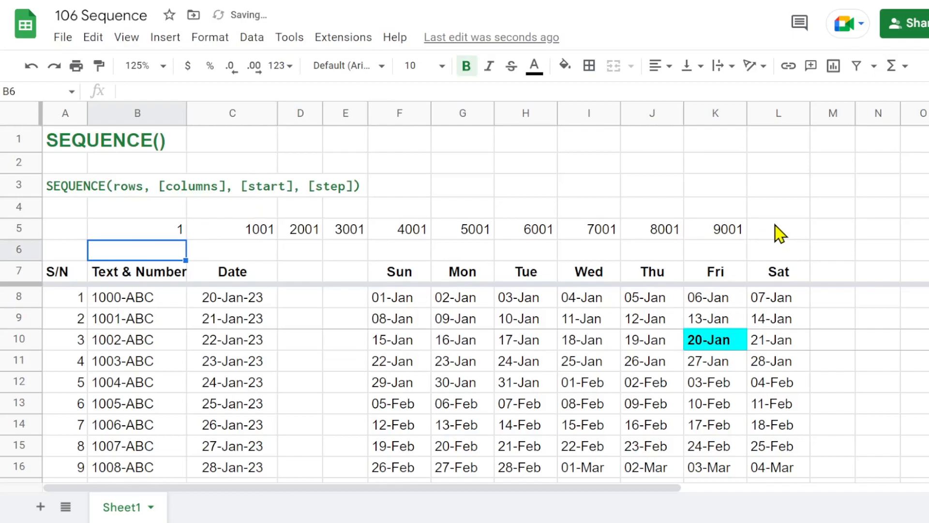